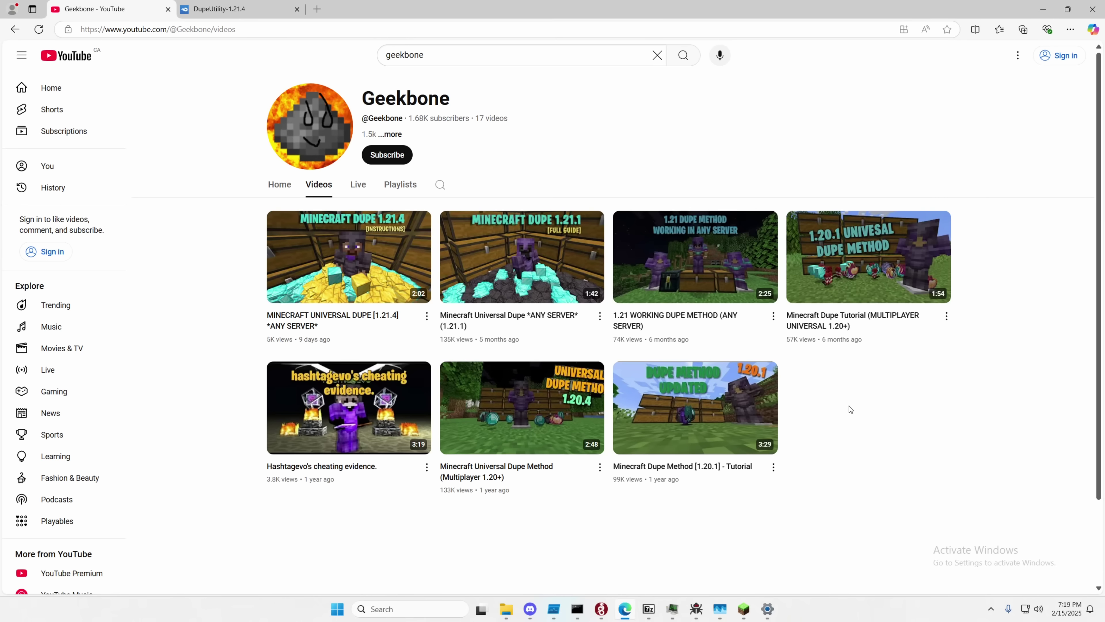
Switch to Minecraft, turn the music volume down to its minimum in the sound options, and minimize the game
{"action": "left_click", "coordinate": [744, 609]}
{"action": "key", "text": "Escape"}
{"action": "key", "text": "Escape"}
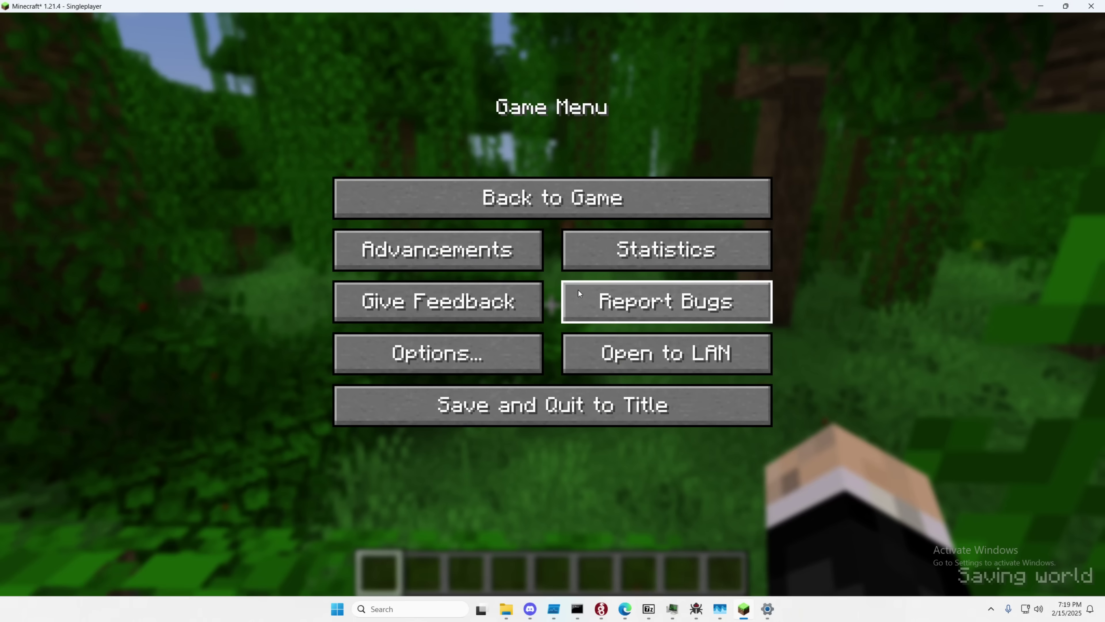
{"action": "left_click", "coordinate": [455, 353]}
{"action": "left_click", "coordinate": [607, 231]}
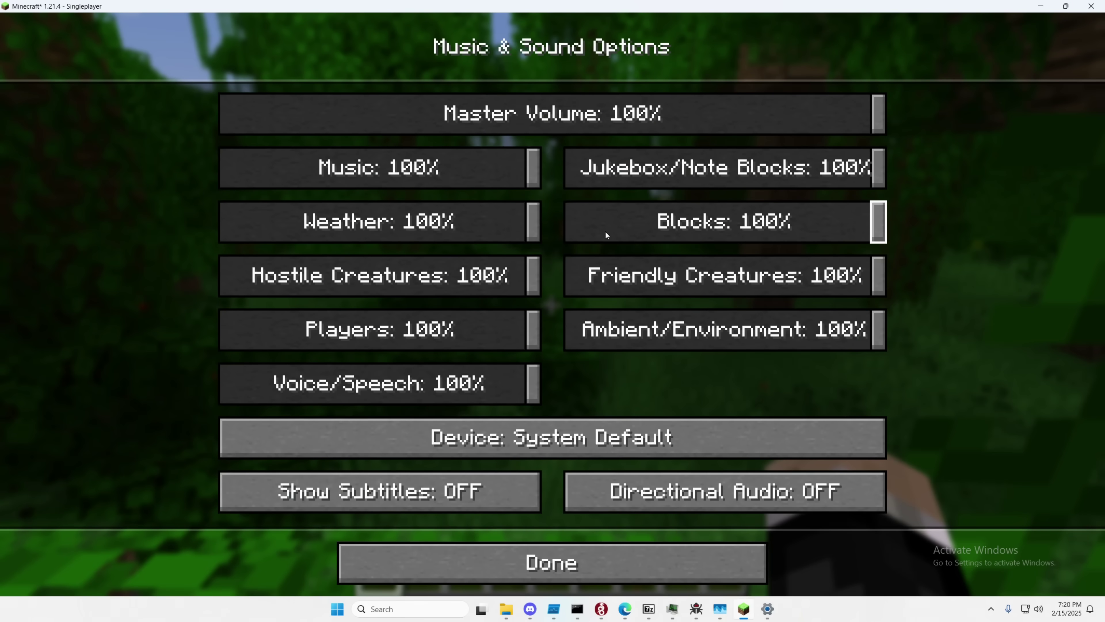
{"action": "left_click_drag", "start_coordinate": [453, 174], "coordinate": [222, 167]}
{"action": "key", "text": "Up"}
{"action": "key", "text": "Left"}
{"action": "left_click", "coordinate": [1041, 7]}
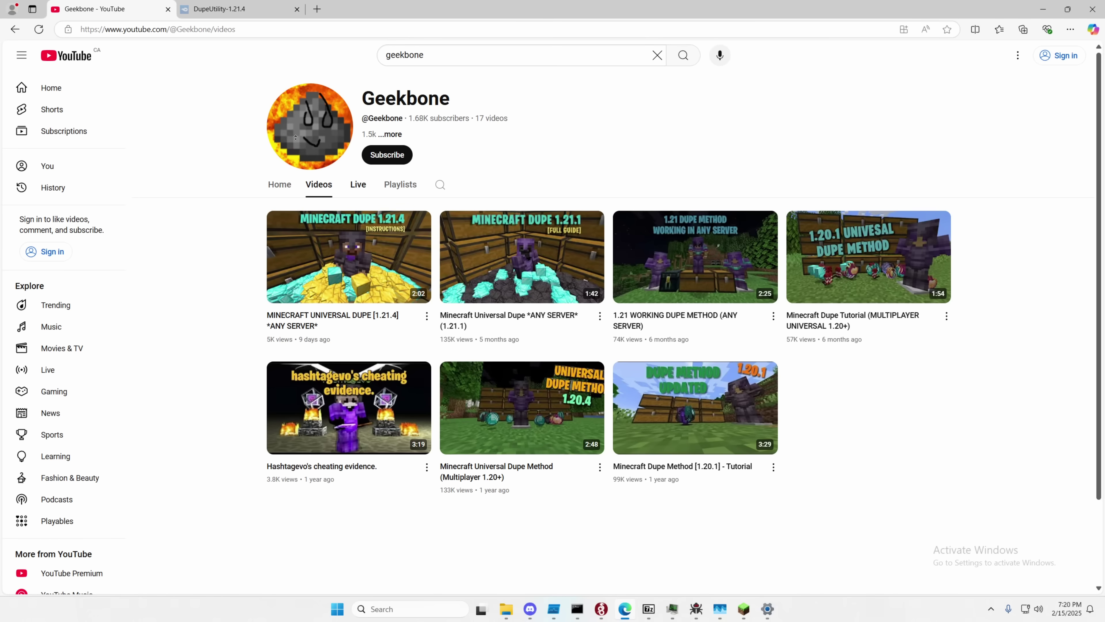
Open the channel's DONUTSMP LIVESTREAM recording and skim it at several points, including its description
{"action": "left_click", "coordinate": [358, 185]}
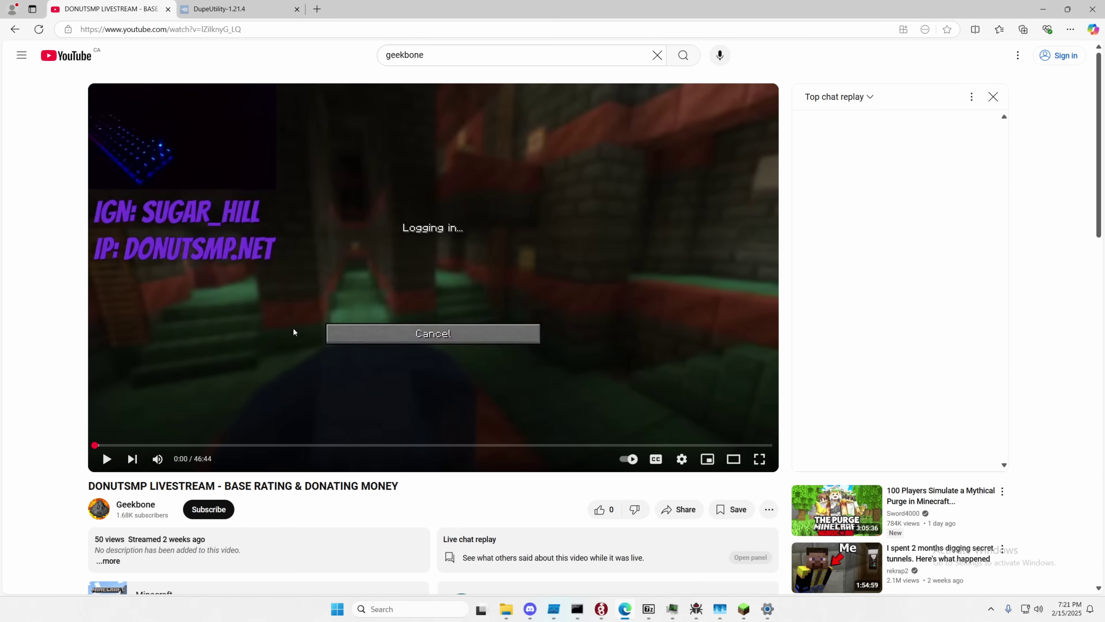
{"action": "left_click", "coordinate": [292, 331]}
{"action": "left_click", "coordinate": [237, 444]}
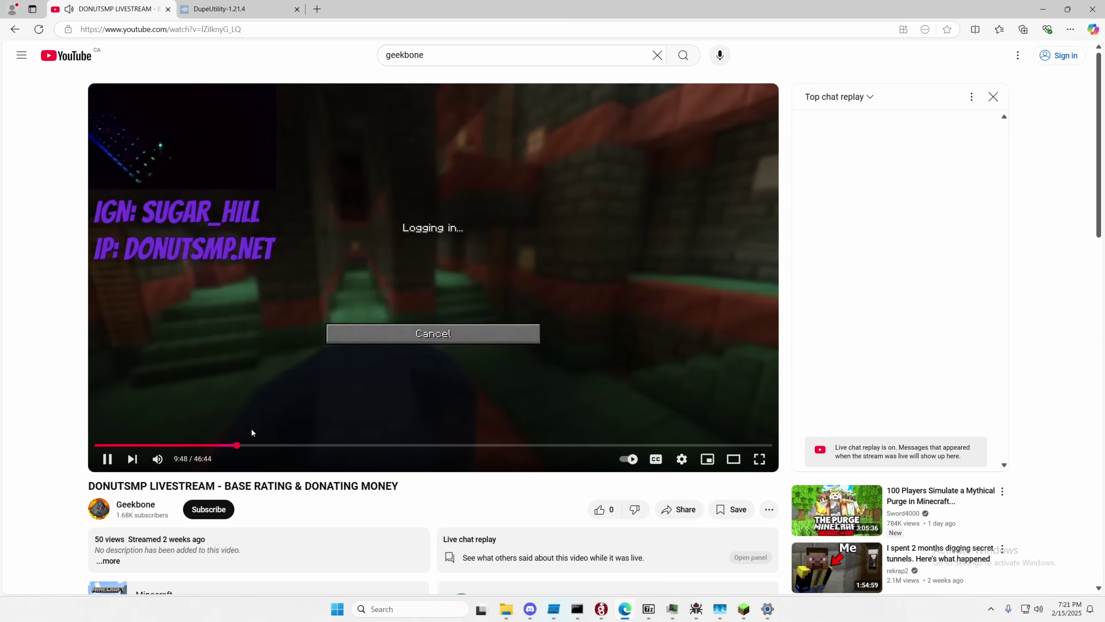
{"action": "left_click", "coordinate": [221, 390]}
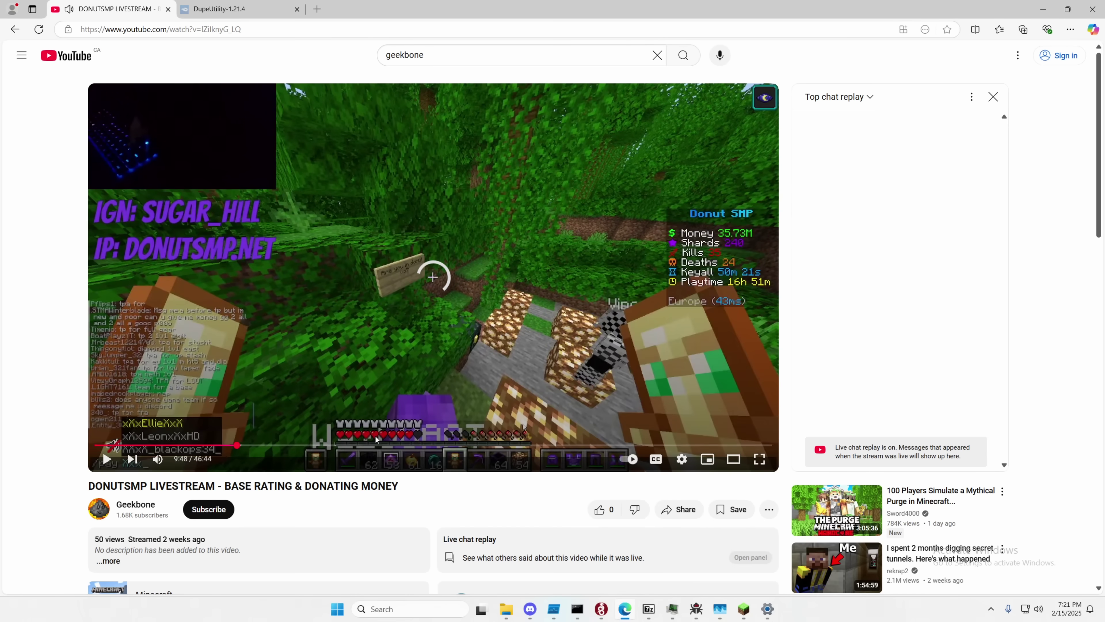
{"action": "left_click", "coordinate": [375, 436]}
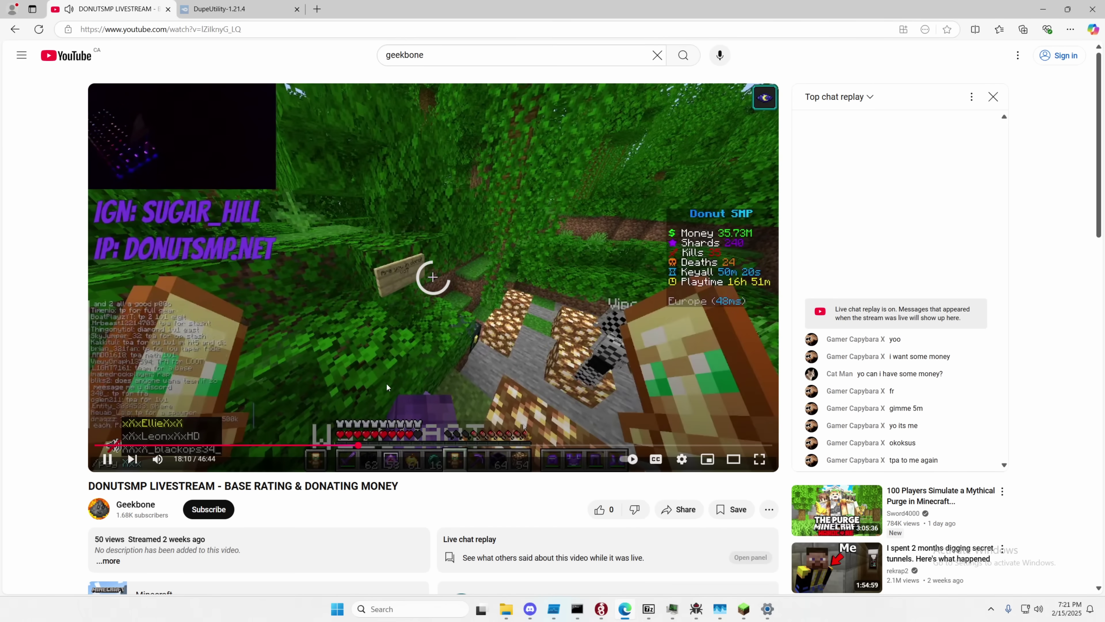
{"action": "left_click", "coordinate": [436, 354]}
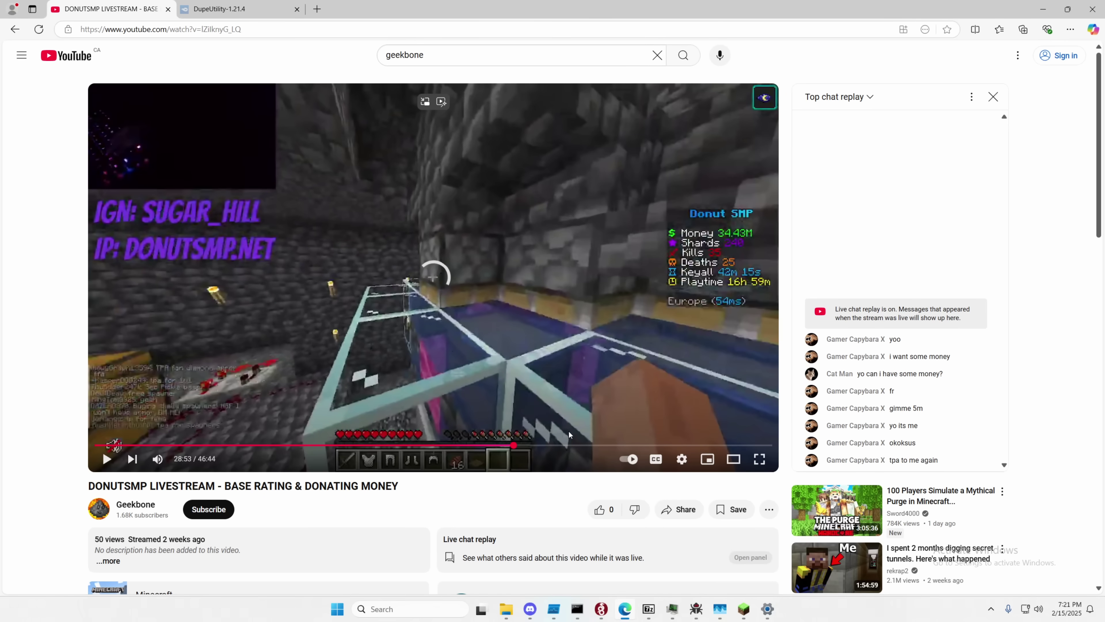
{"action": "left_click", "coordinate": [513, 444]}
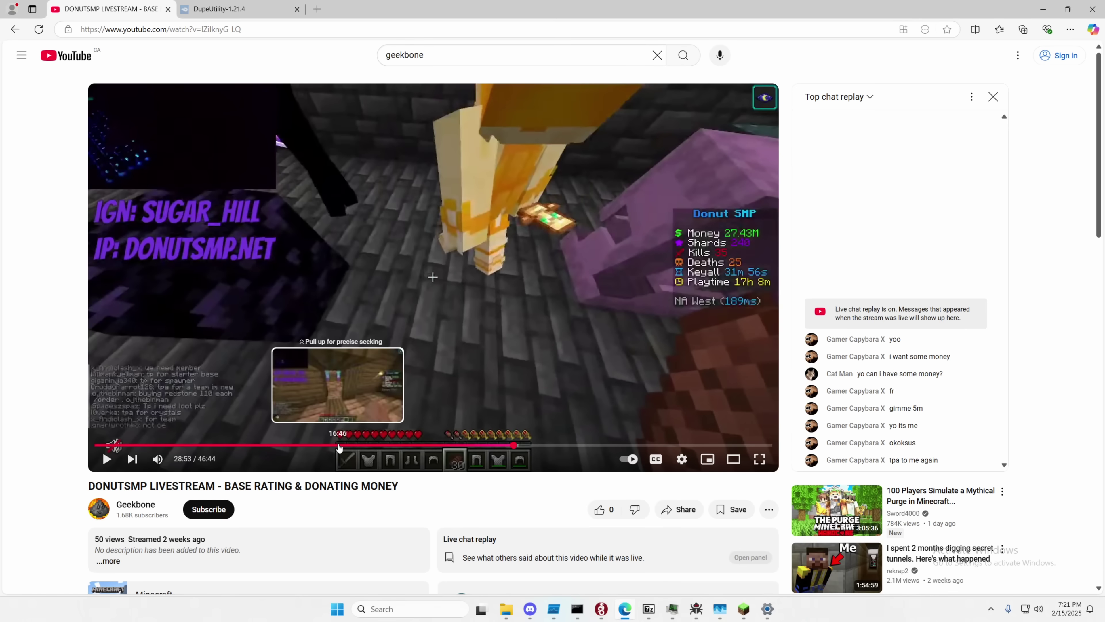
{"action": "scroll", "coordinate": [339, 446], "scroll_direction": "down", "scroll_amount": 1}
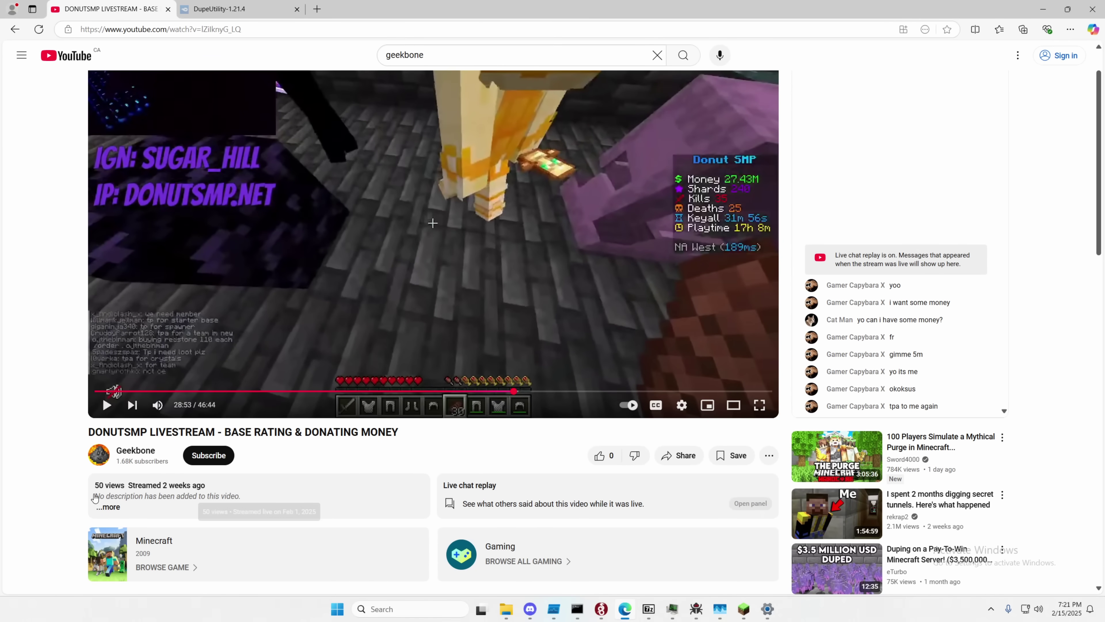
{"action": "left_click", "coordinate": [107, 459]}
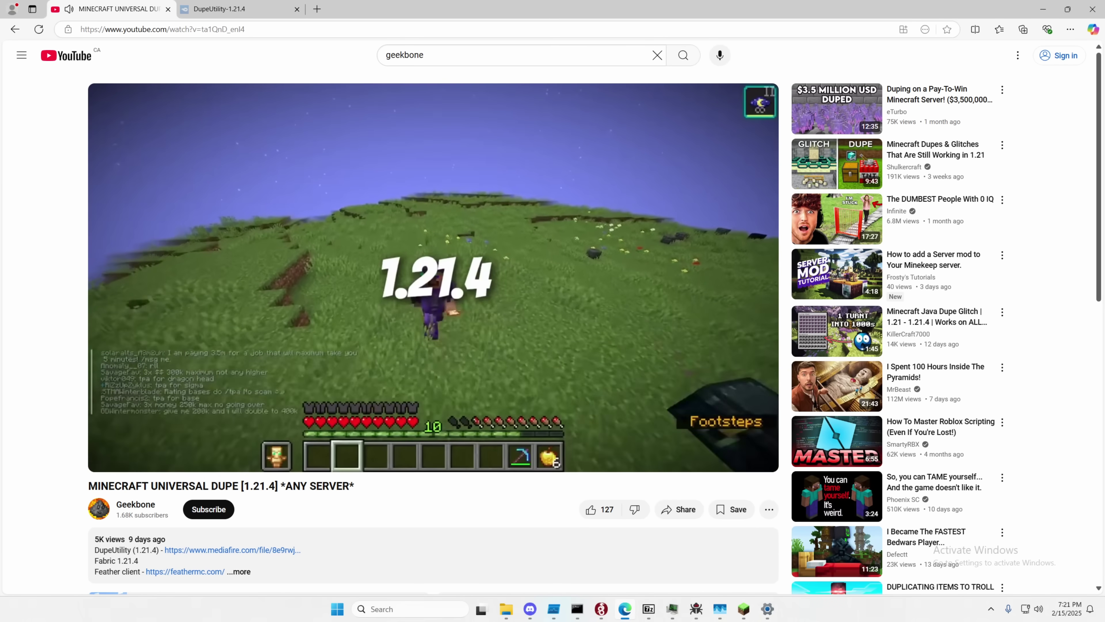
Skim the MINECRAFT UNIVERSAL DUPE [1.21.4] video, jumping ahead to about 0:37 and 0:48
{"action": "left_click", "coordinate": [220, 341]}
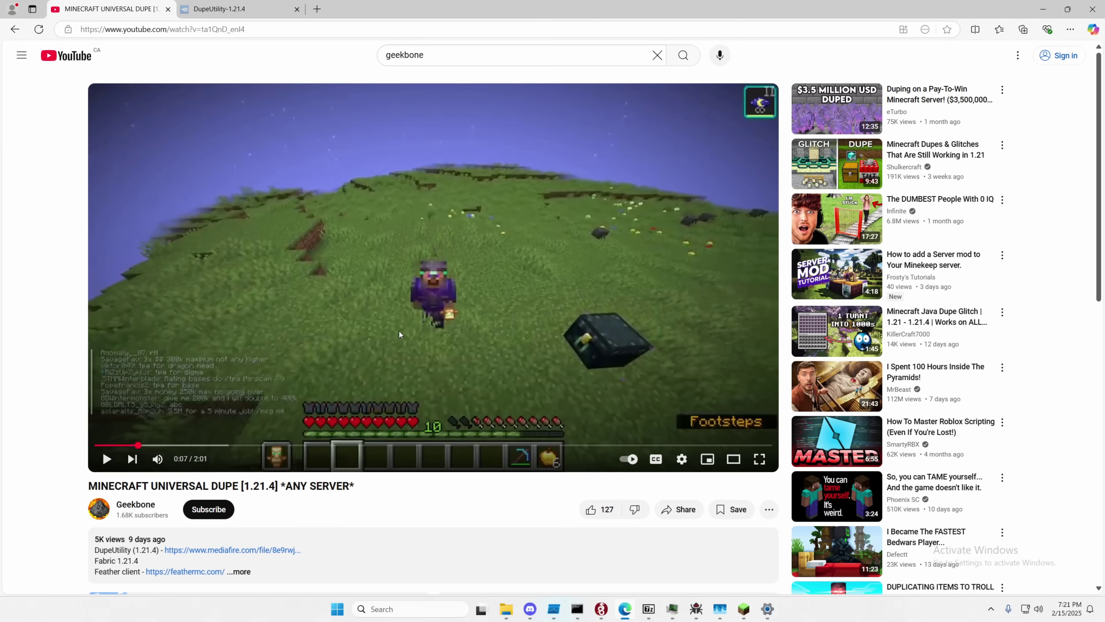
{"action": "left_click", "coordinate": [303, 444]}
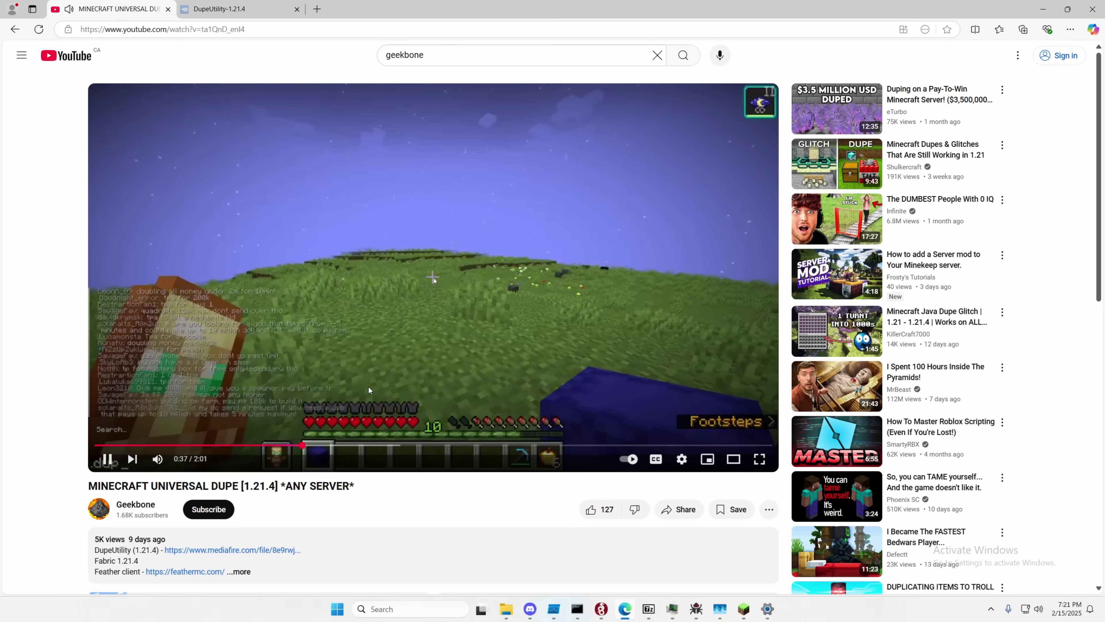
{"action": "left_click_drag", "start_coordinate": [369, 444], "coordinate": [369, 444]}
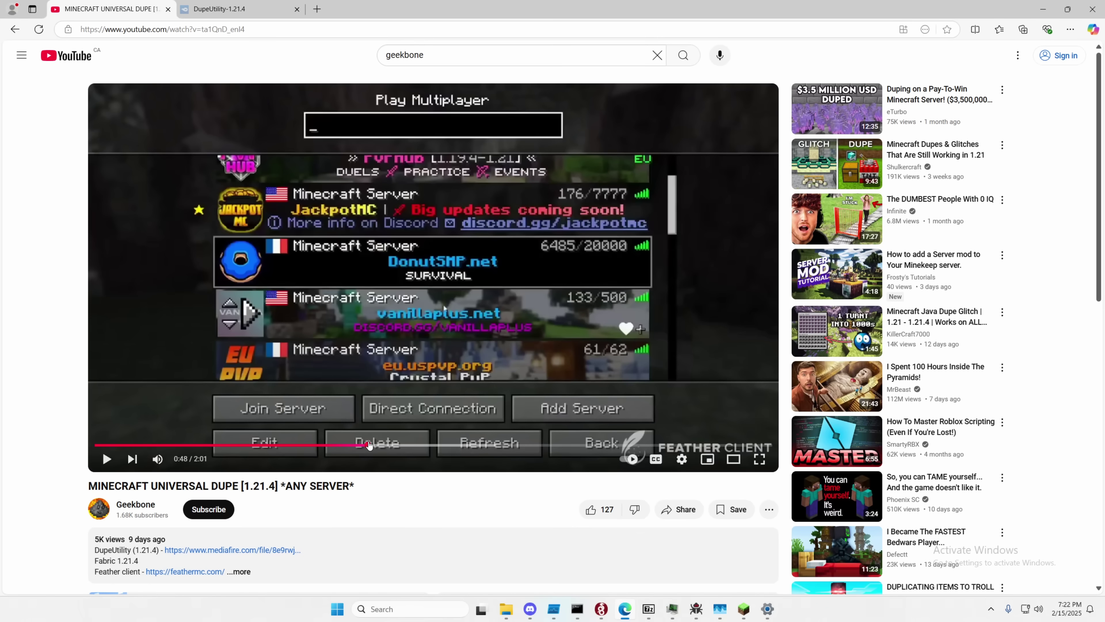
View the DupeUtility-1.21.4 download page on MediaFire and open a new browser tab for finding the Fabric API download
{"action": "left_click", "coordinate": [234, 13]}
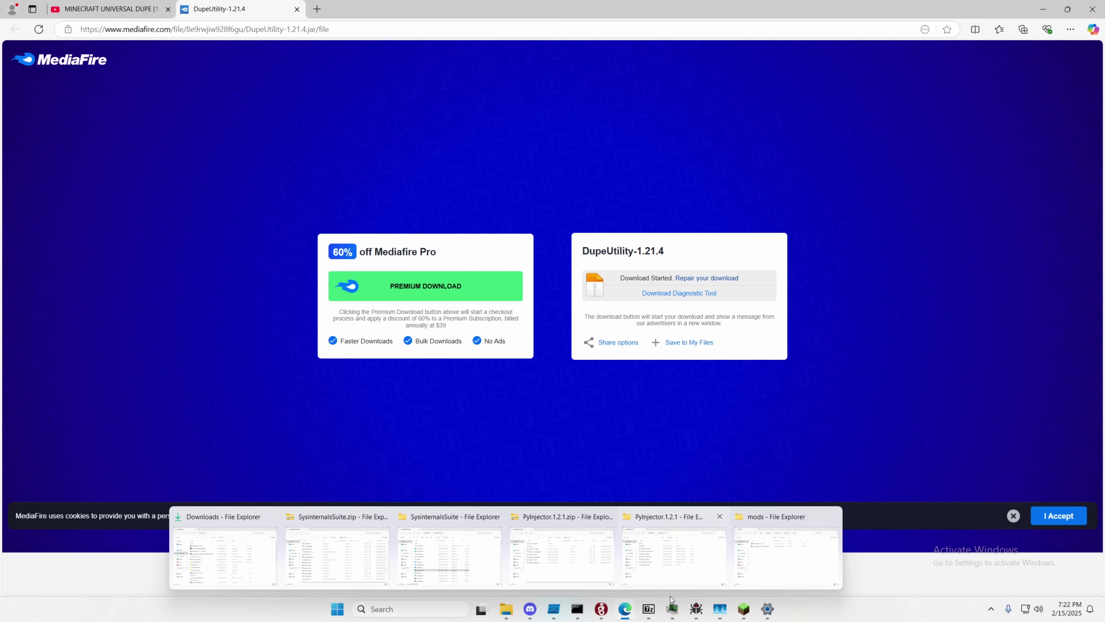
{"action": "key", "text": "ctrl+Tab"}
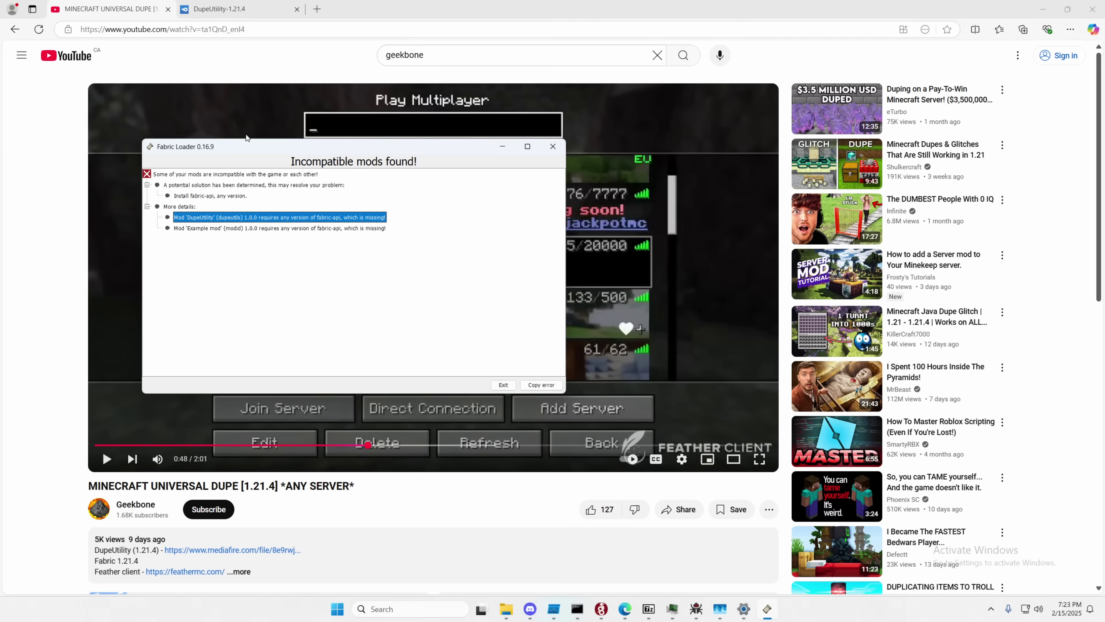
{"action": "left_click", "coordinate": [317, 8]}
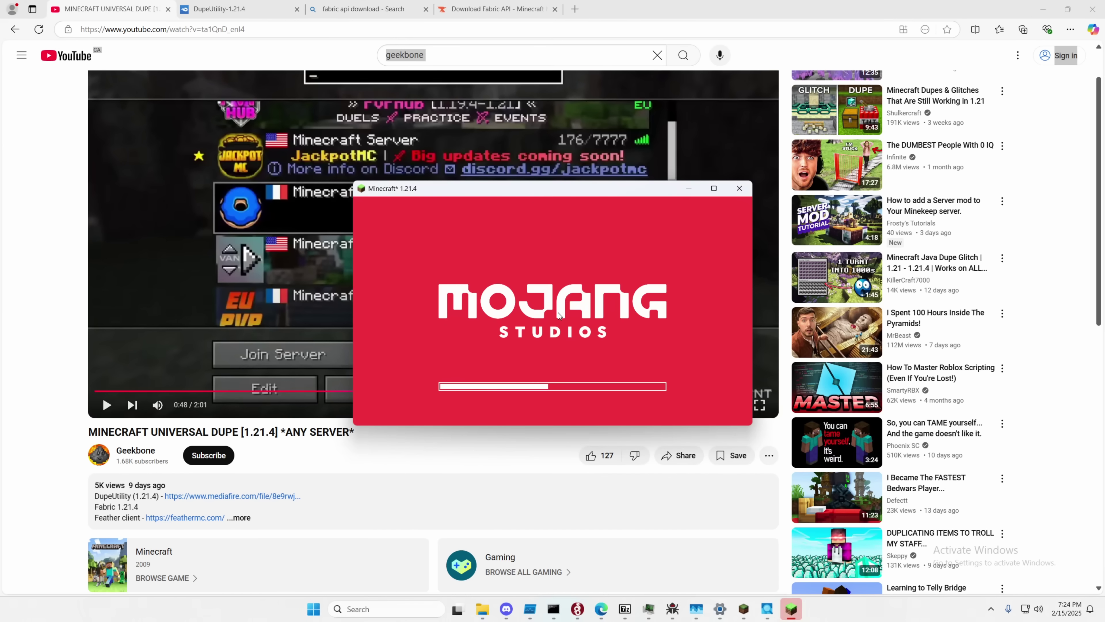
Open Process Explorer and examine the running processes while Minecraft starts up
{"action": "key", "text": "ctrl+shift+Escape"}
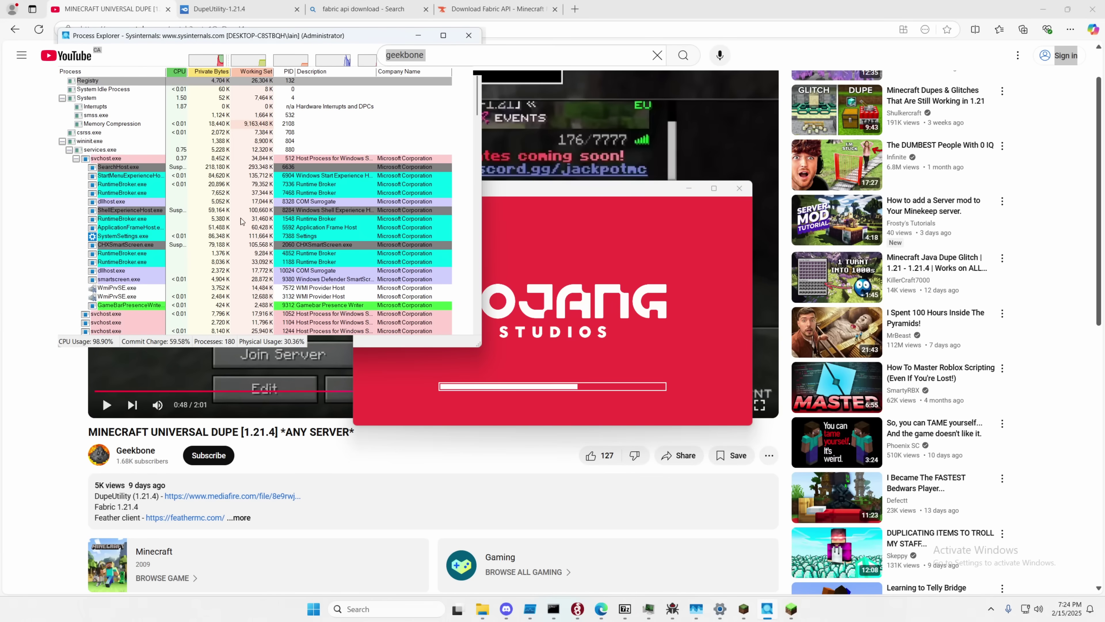
{"action": "scroll", "coordinate": [242, 219], "scroll_direction": "down", "scroll_amount": 15}
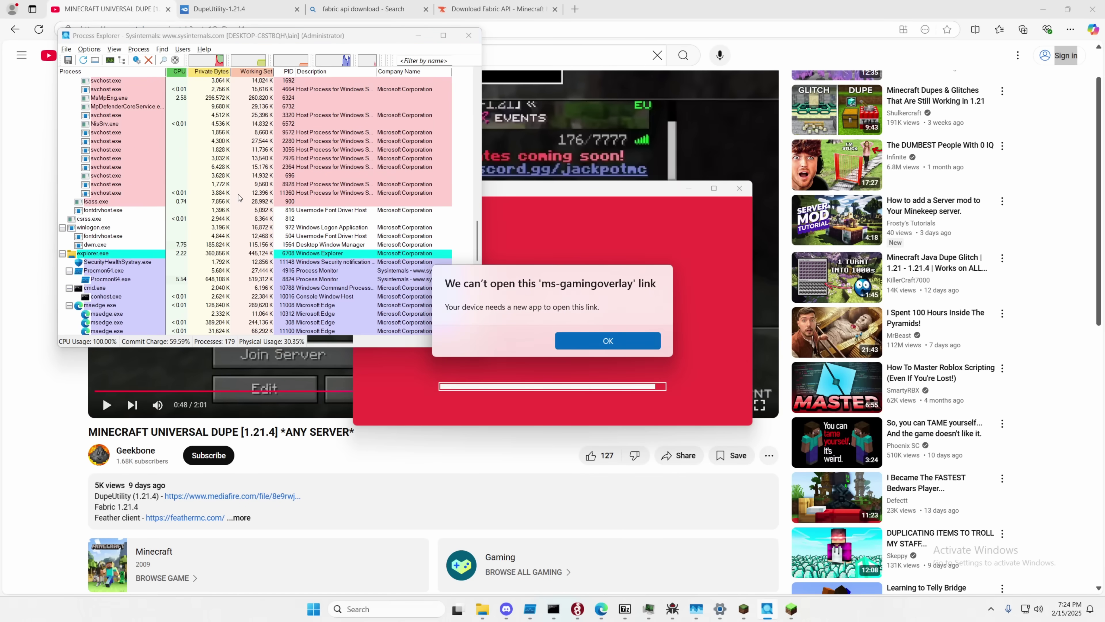
{"action": "scroll", "coordinate": [238, 197], "scroll_direction": "down", "scroll_amount": 12}
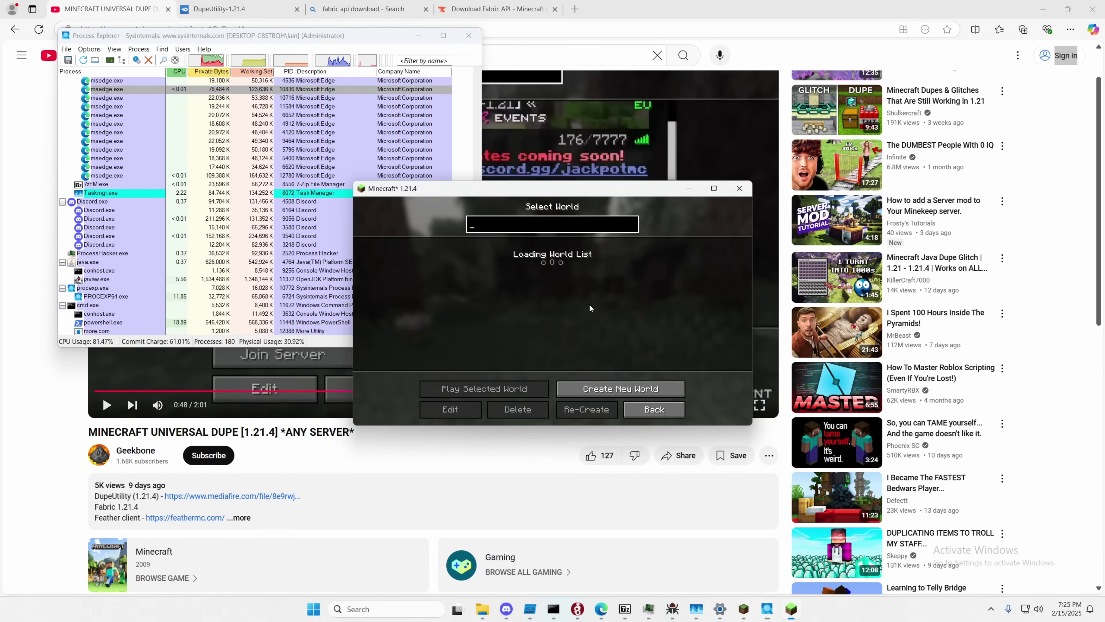
Load the singleplayer world in Minecraft and dismiss the launcher's startup error
{"action": "double_click", "coordinate": [549, 258]}
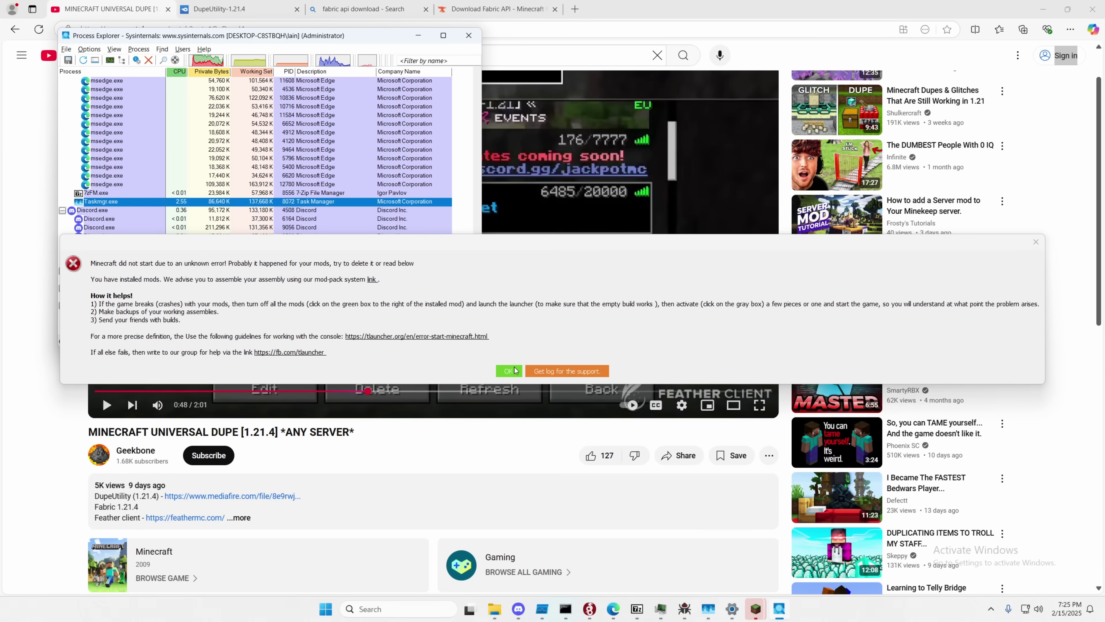
{"action": "left_click", "coordinate": [509, 371]}
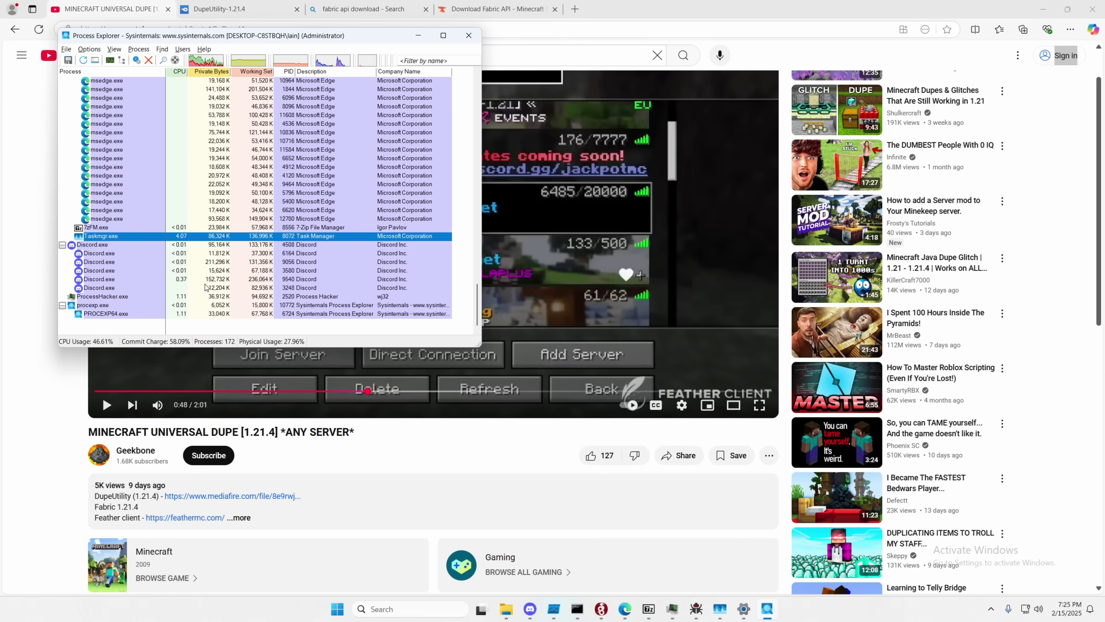
Examine the entire process tree in Process Explorer for suspicious processes following the Minecraft crash
{"action": "scroll", "coordinate": [205, 287], "scroll_direction": "up", "scroll_amount": 20}
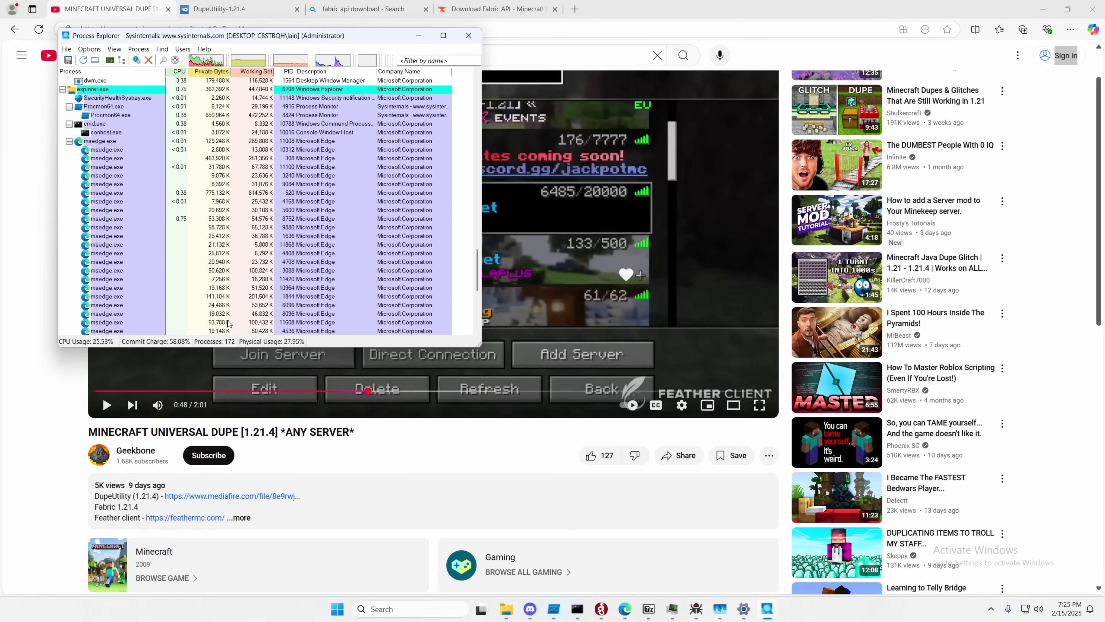
{"action": "scroll", "coordinate": [242, 313], "scroll_direction": "up", "scroll_amount": 15}
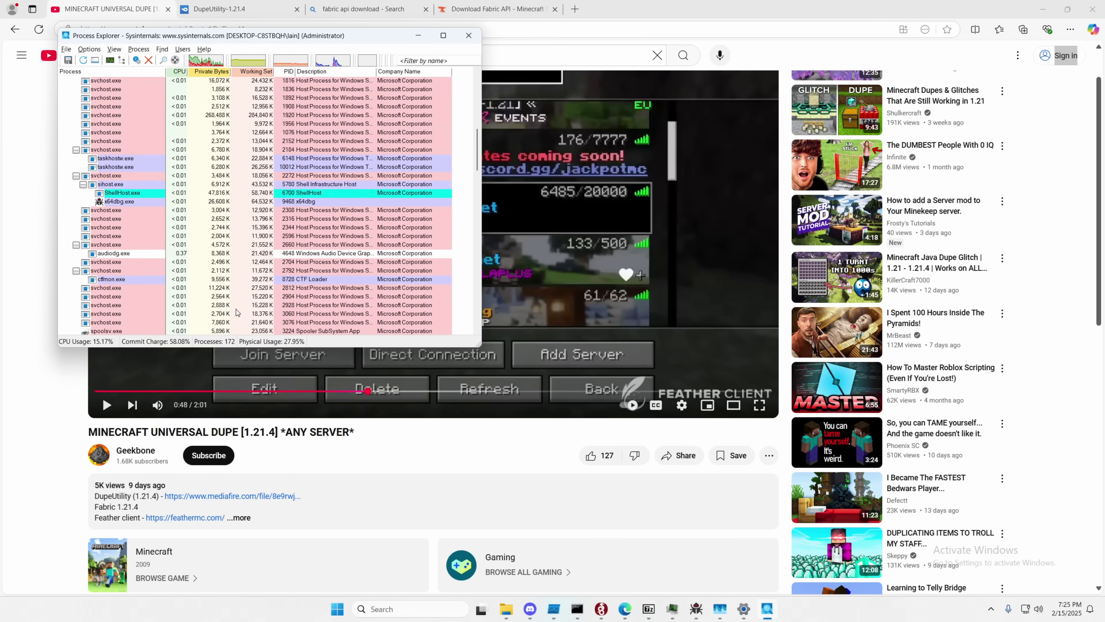
{"action": "scroll", "coordinate": [238, 305], "scroll_direction": "up", "scroll_amount": 2}
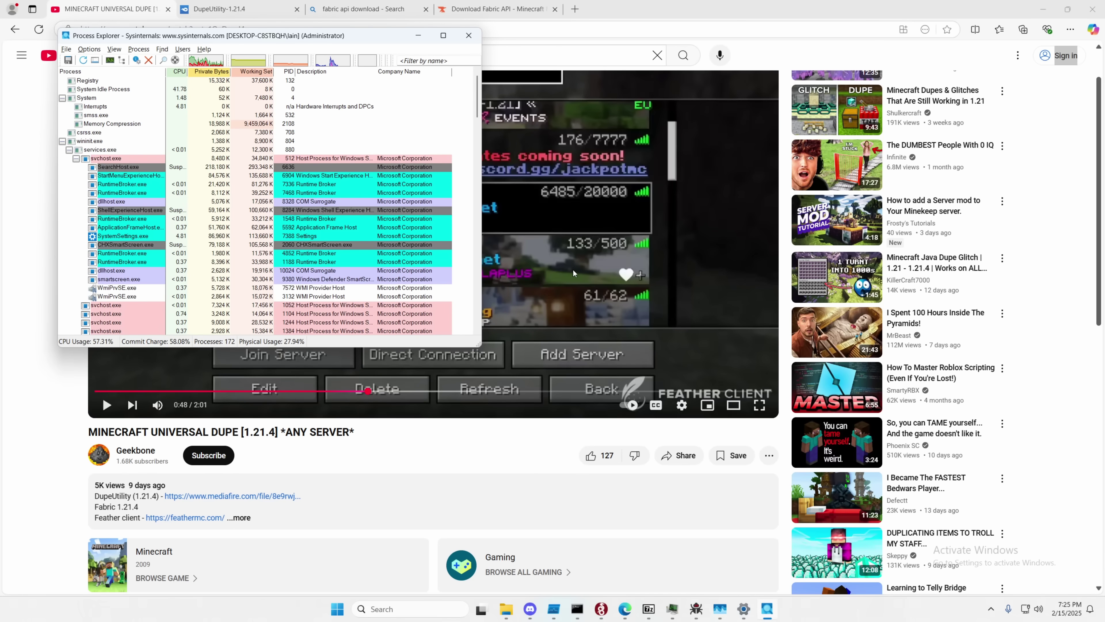
{"action": "scroll", "coordinate": [432, 152], "scroll_direction": "down", "scroll_amount": 20}
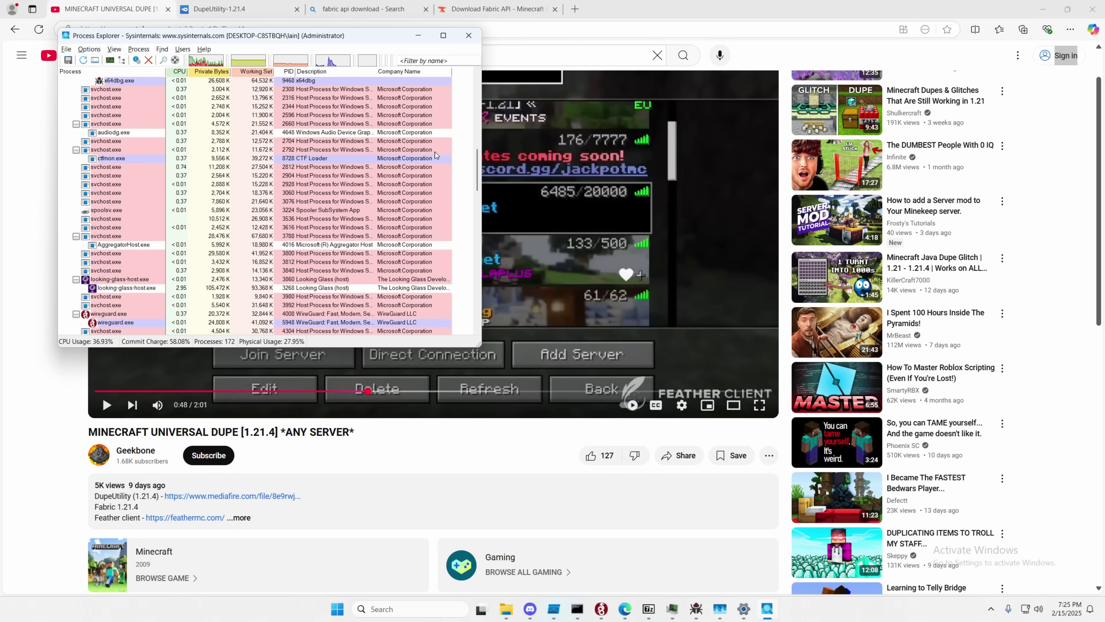
{"action": "scroll", "coordinate": [433, 152], "scroll_direction": "down", "scroll_amount": 15}
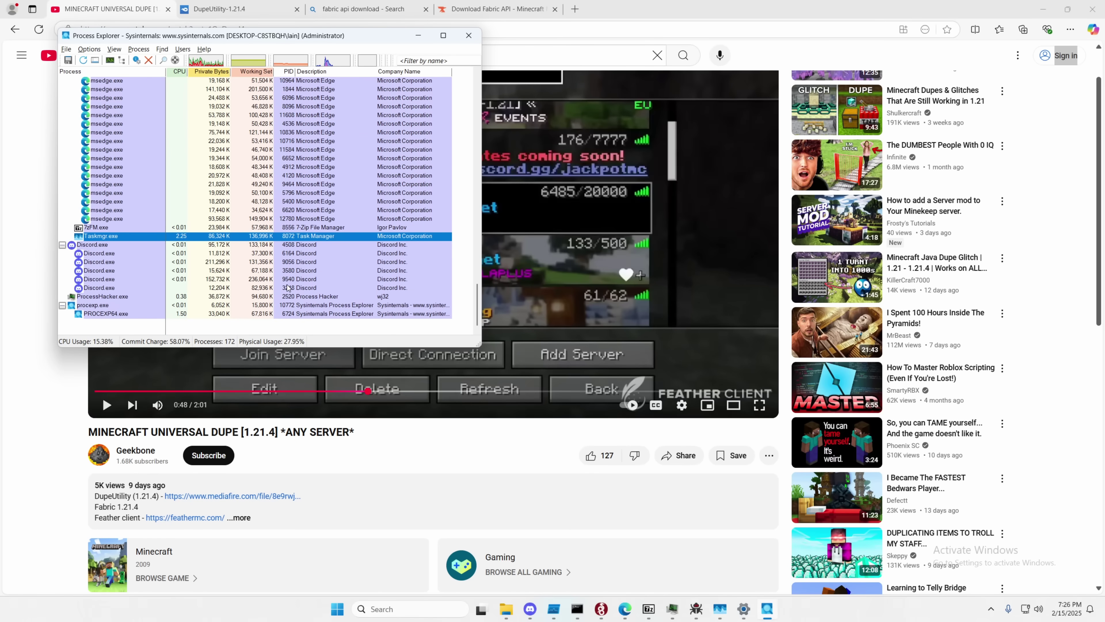
Open the %temp% folder from the Downloads window in File Explorer and go to the end of its file list
{"action": "left_click", "coordinate": [506, 609]}
{"action": "left_click", "coordinate": [158, 551]}
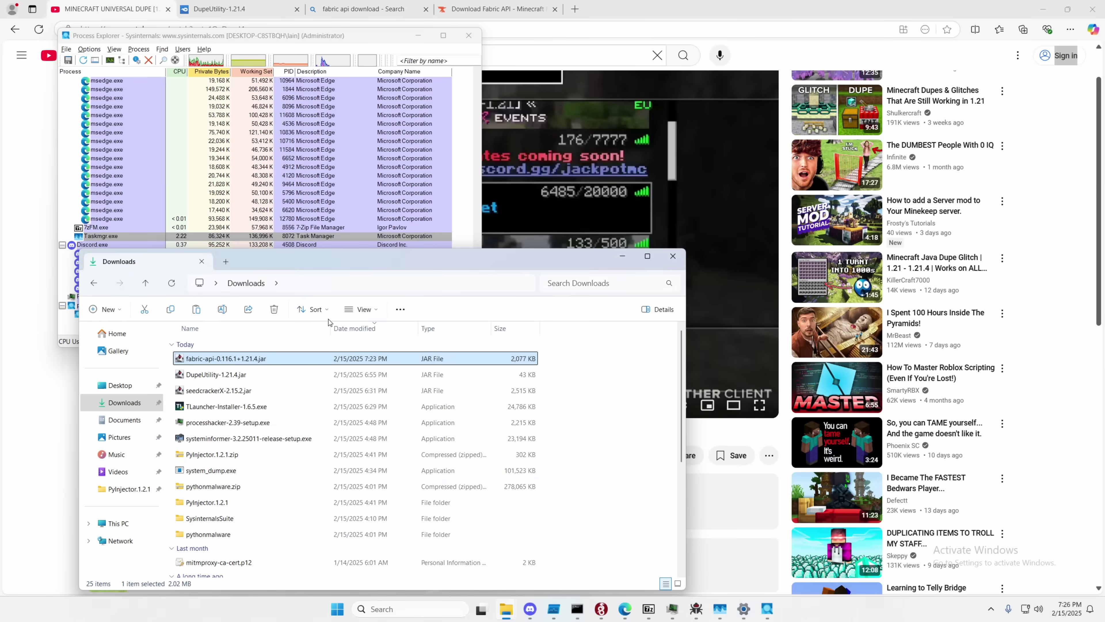
{"action": "left_click", "coordinate": [310, 287]}
{"action": "type", "text": "%temp%"}
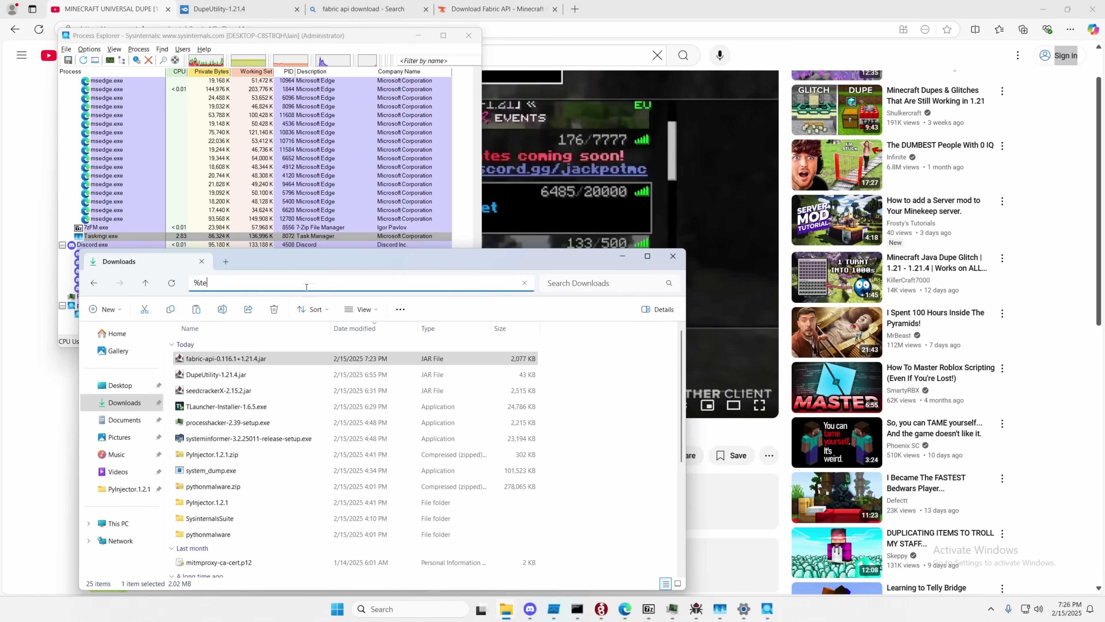
{"action": "key", "text": "Return"}
{"action": "key", "text": "End"}
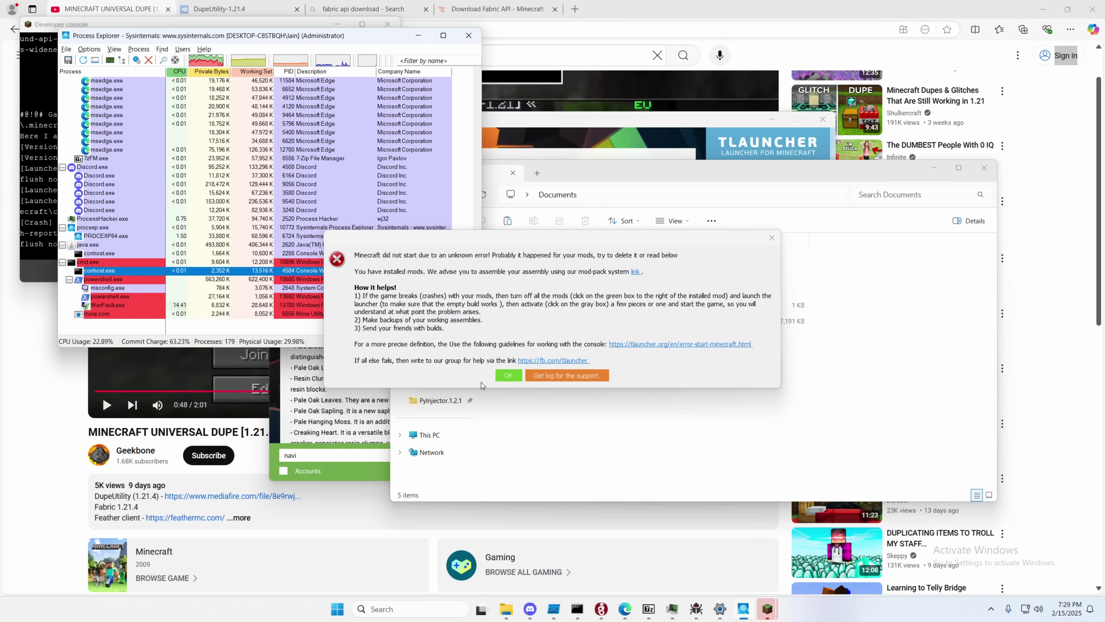
Dismiss the launcher's crash error, open System Configuration and show its boot options
{"action": "left_click", "coordinate": [507, 375]}
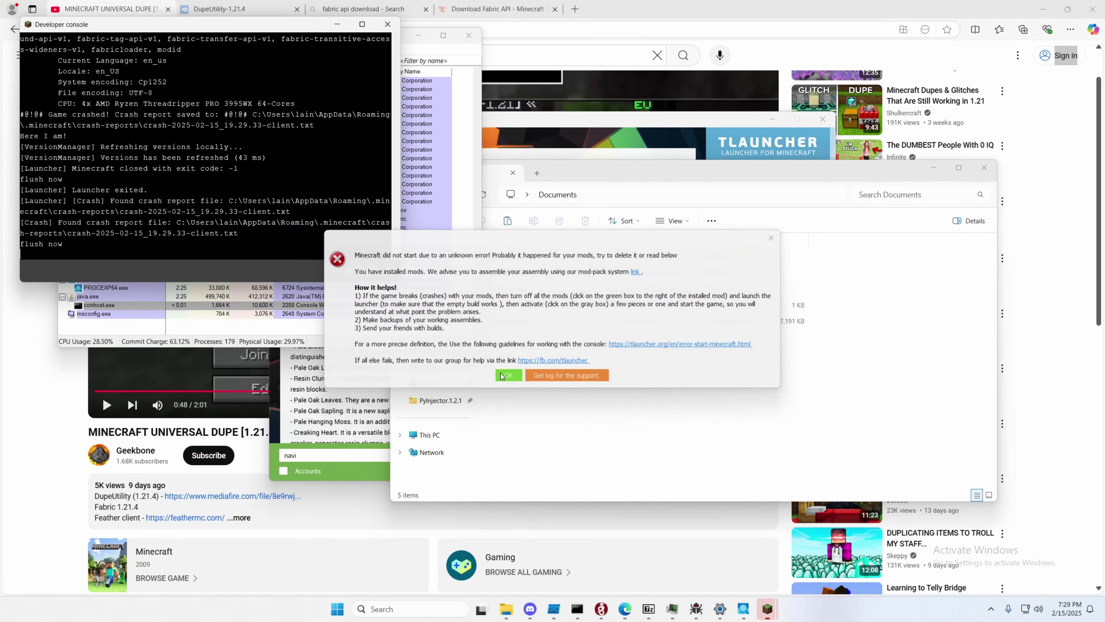
{"action": "key", "text": "super+s"}
{"action": "type", "text": "msconf"}
{"action": "key", "text": "Return"}
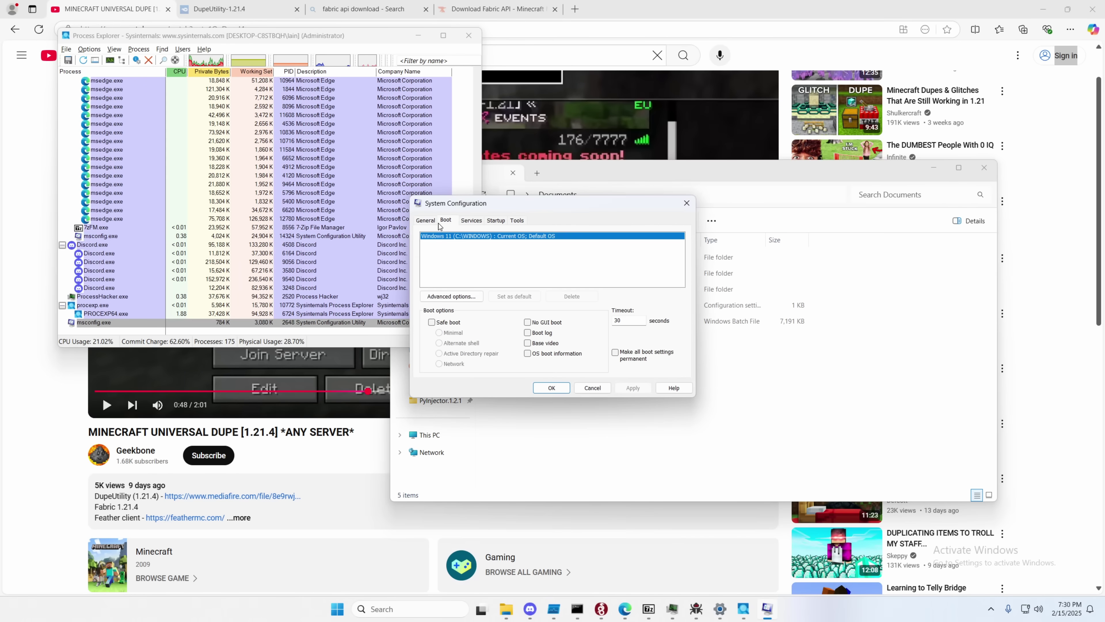
{"action": "left_click", "coordinate": [447, 220]}
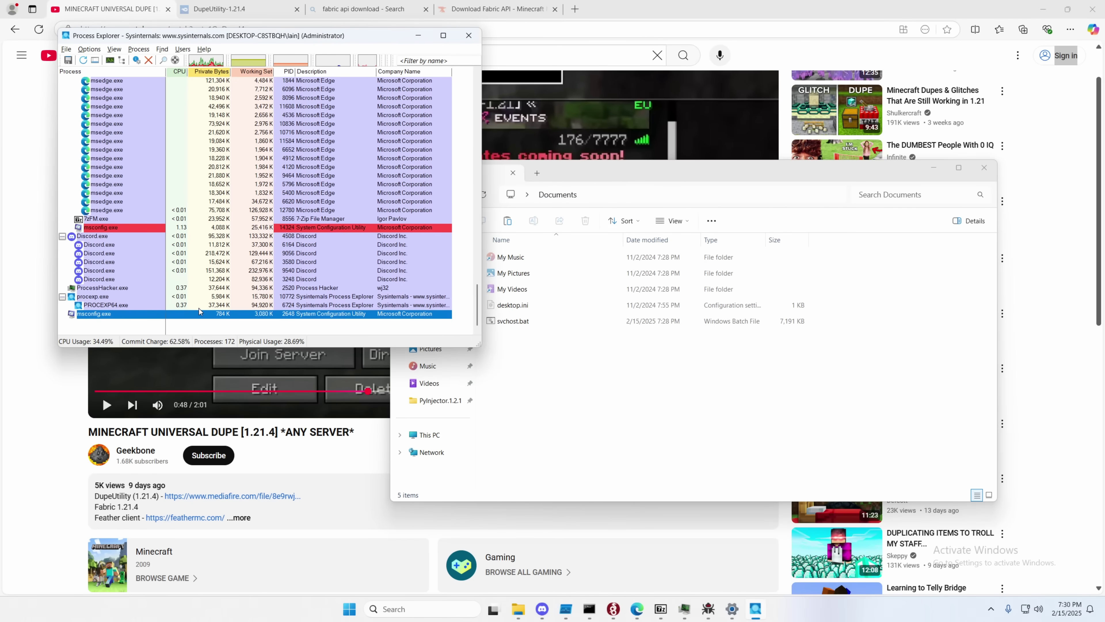
Switch from the msconfig.exe entry in Process Explorer to x64dbg and open its Attach dialog
{"action": "right_click", "coordinate": [94, 318]}
{"action": "mouse_move", "coordinate": [155, 357]}
{"action": "left_click", "coordinate": [708, 609]}
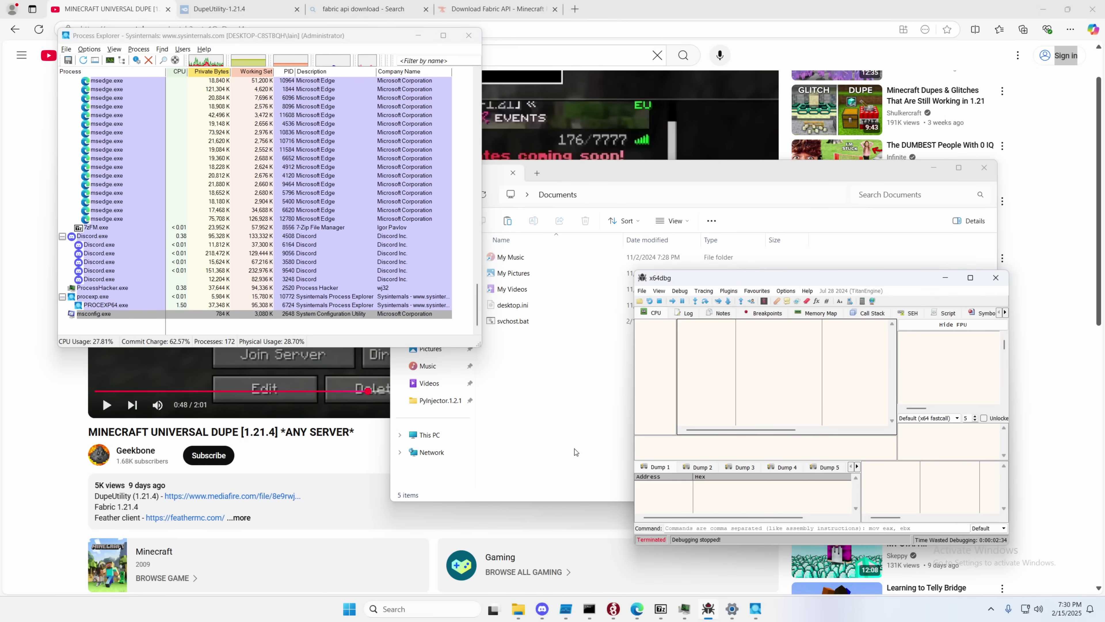
{"action": "left_click", "coordinate": [641, 291]}
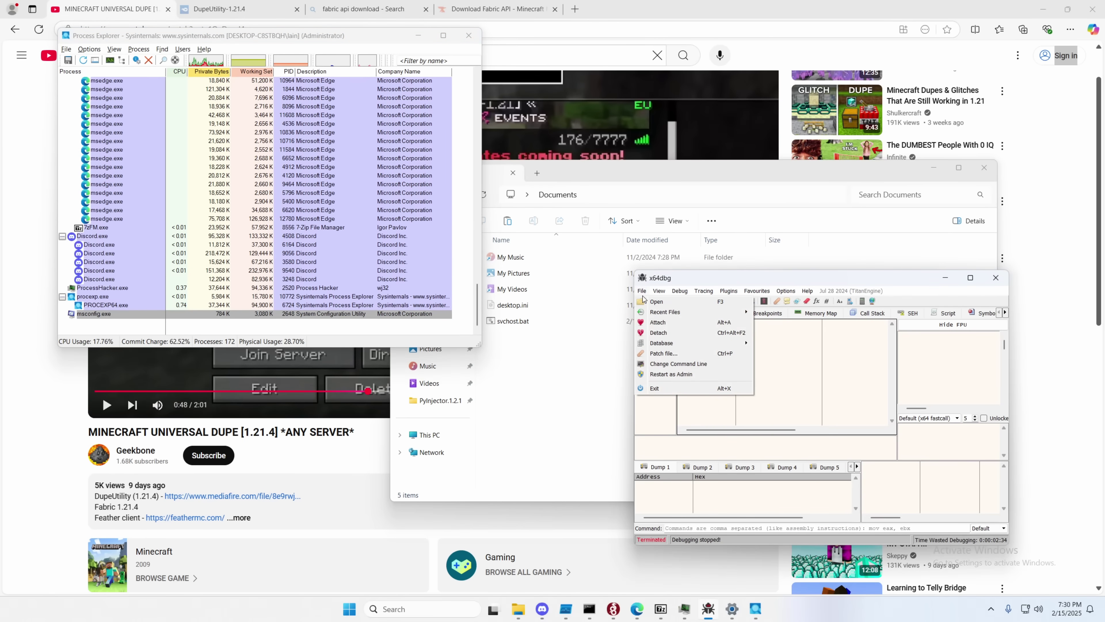
{"action": "left_click", "coordinate": [659, 322]}
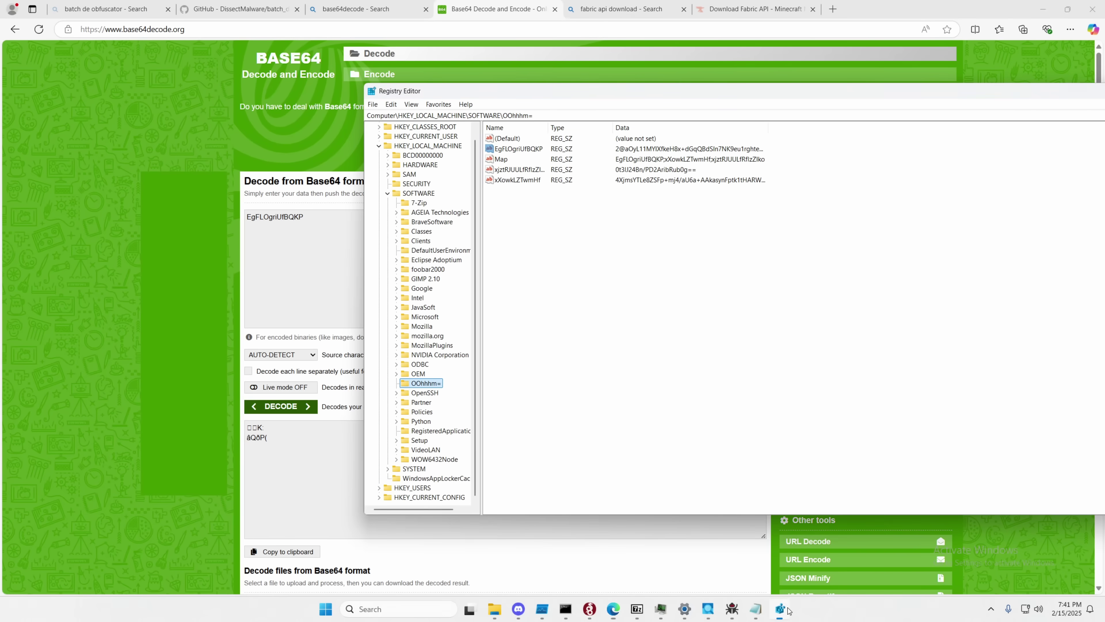
Inspect the values of the OOhhhm= key in Registry Editor and the full data of its Map string
{"action": "left_click", "coordinate": [781, 608]}
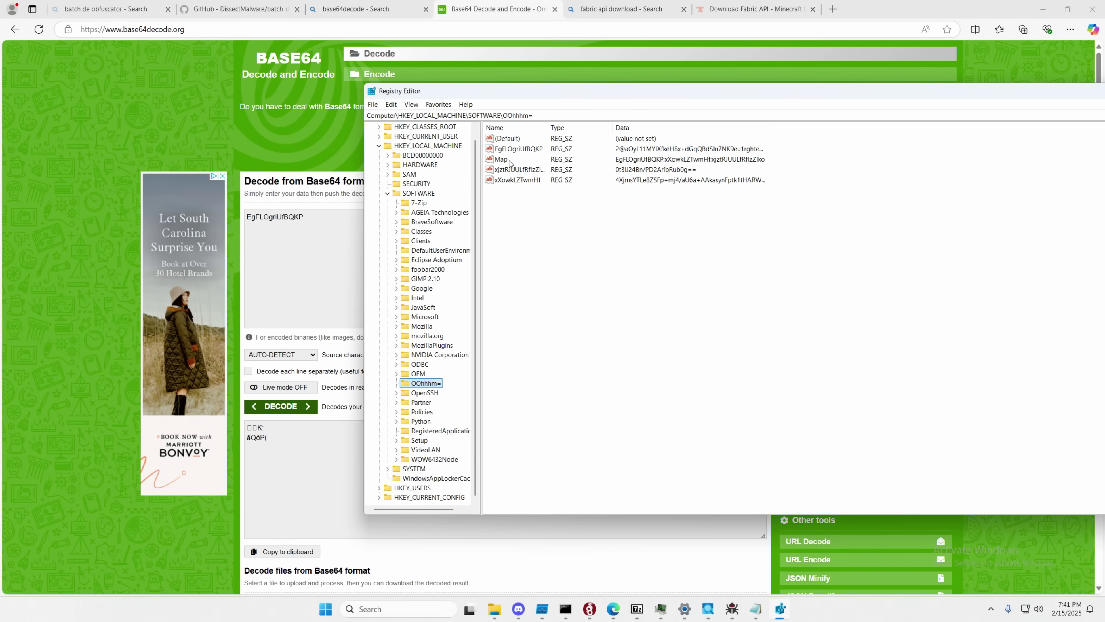
{"action": "left_click", "coordinate": [526, 170]}
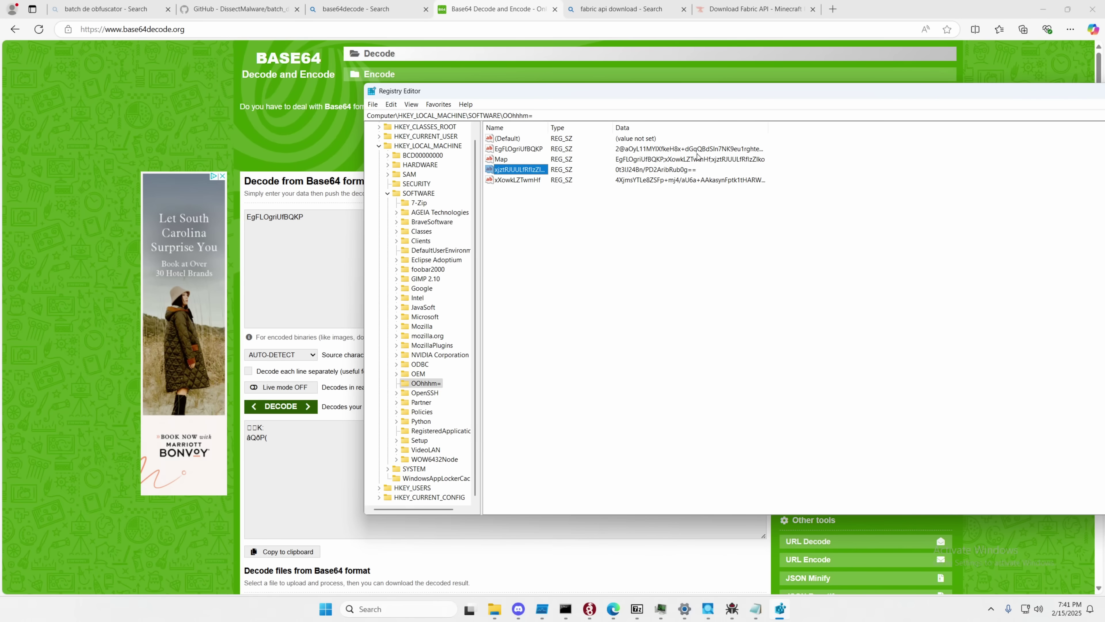
{"action": "left_click", "coordinate": [675, 163]}
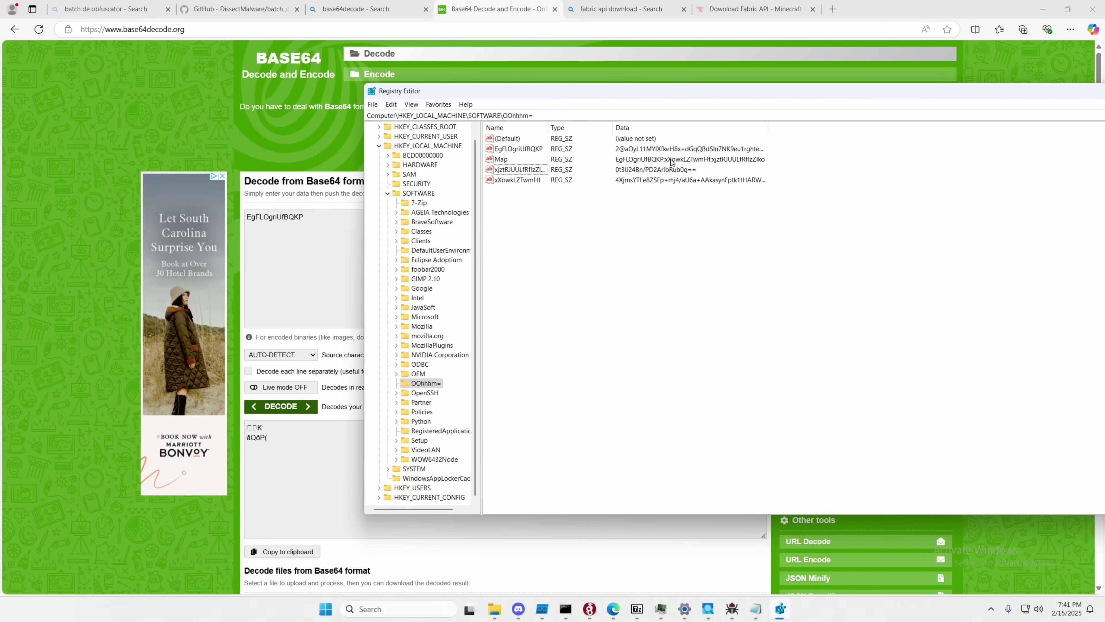
{"action": "double_click", "coordinate": [493, 159]}
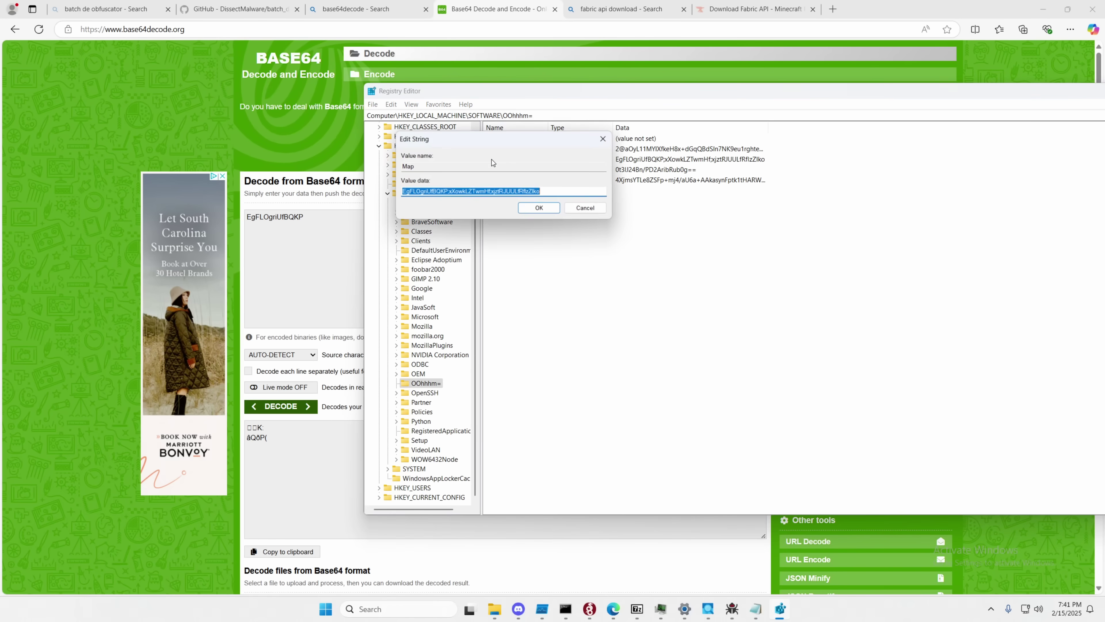
{"action": "left_click", "coordinate": [460, 190]}
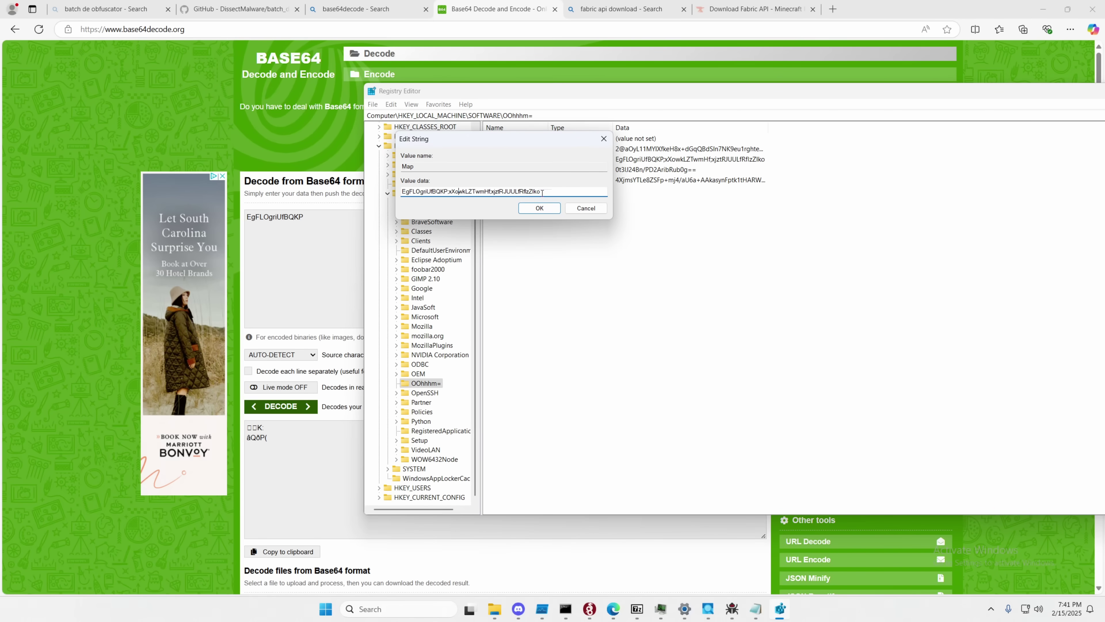
{"action": "left_click_drag", "start_coordinate": [448, 190], "coordinate": [578, 195]}
{"action": "left_click", "coordinate": [585, 209]}
Widen the Data column in Registry Editor and bring the window fully into view to read the OOhhhm= values
{"action": "left_click", "coordinate": [541, 171]}
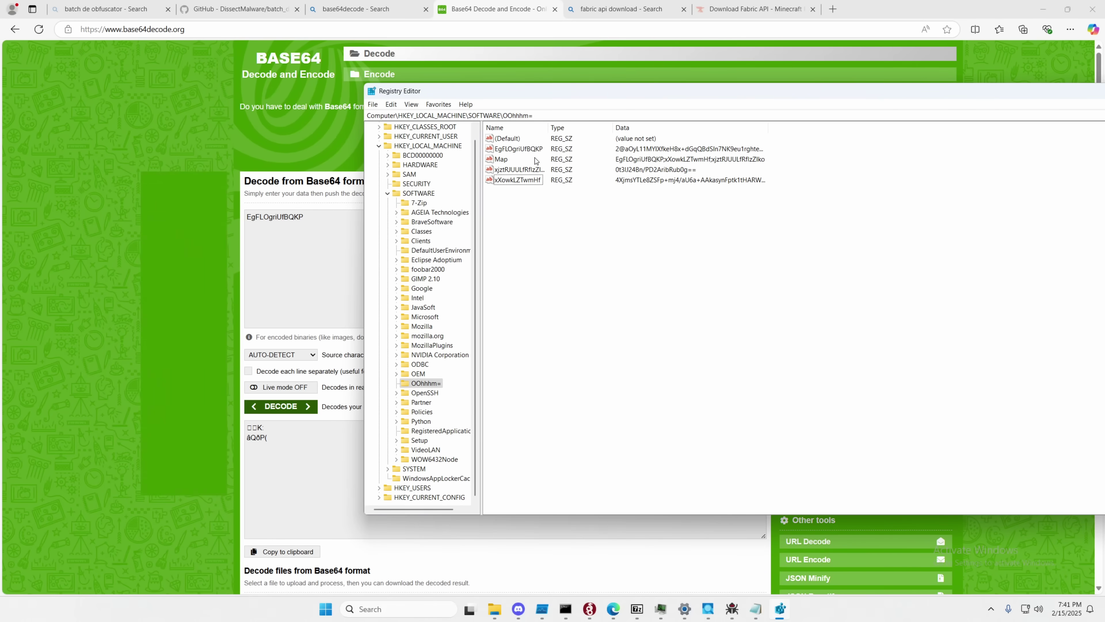
{"action": "left_click", "coordinate": [537, 149]}
{"action": "left_click", "coordinate": [520, 169]}
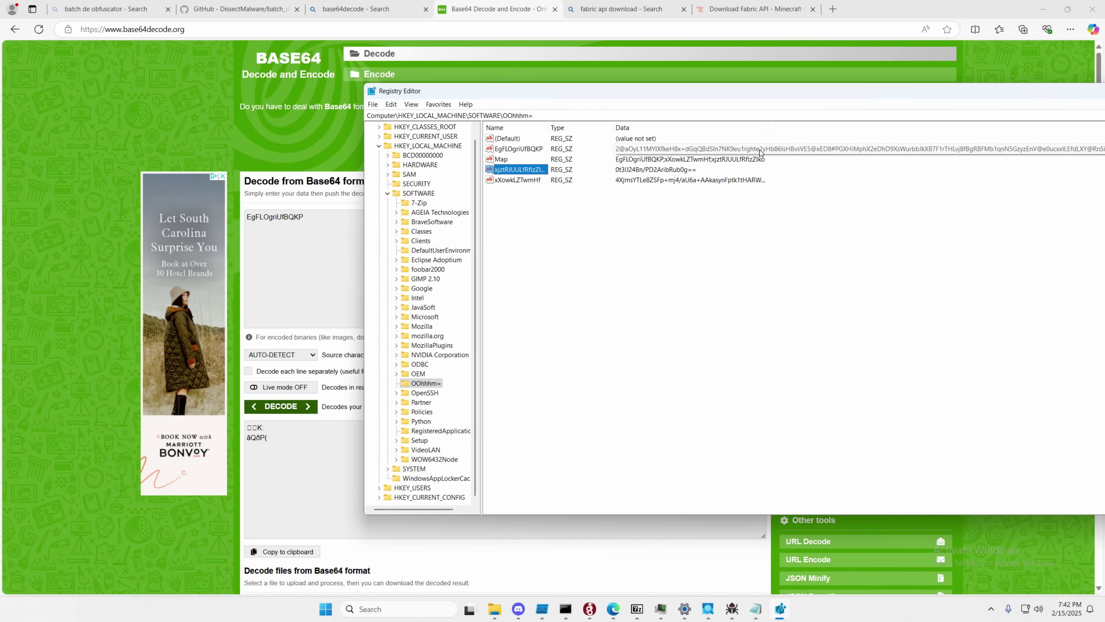
{"action": "left_click_drag", "start_coordinate": [769, 127], "coordinate": [1102, 161]}
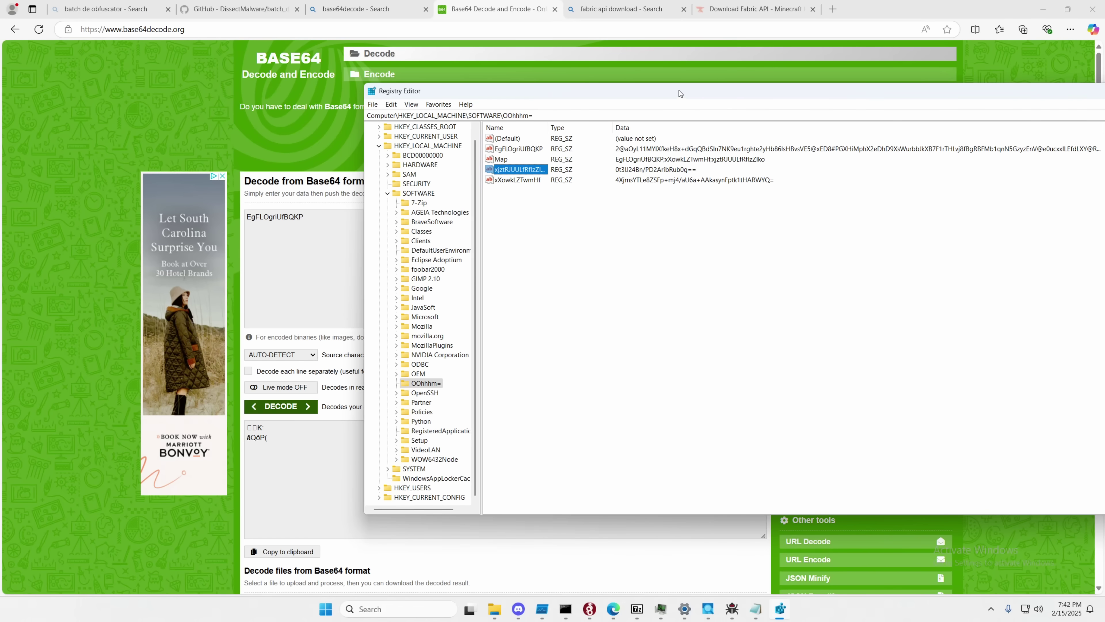
{"action": "double_click", "coordinate": [666, 101]}
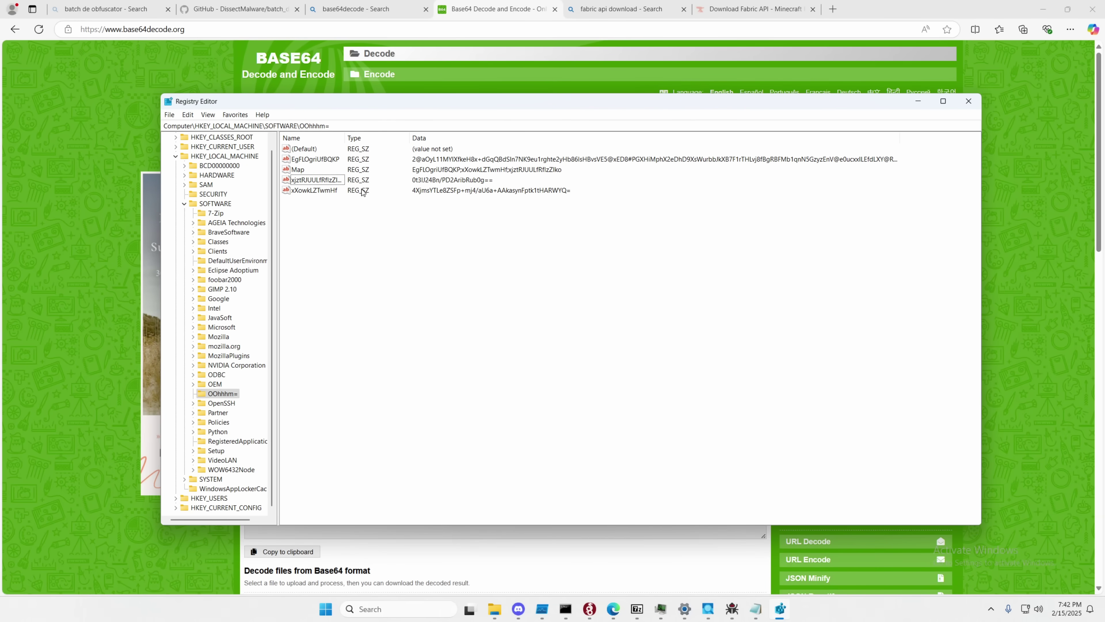
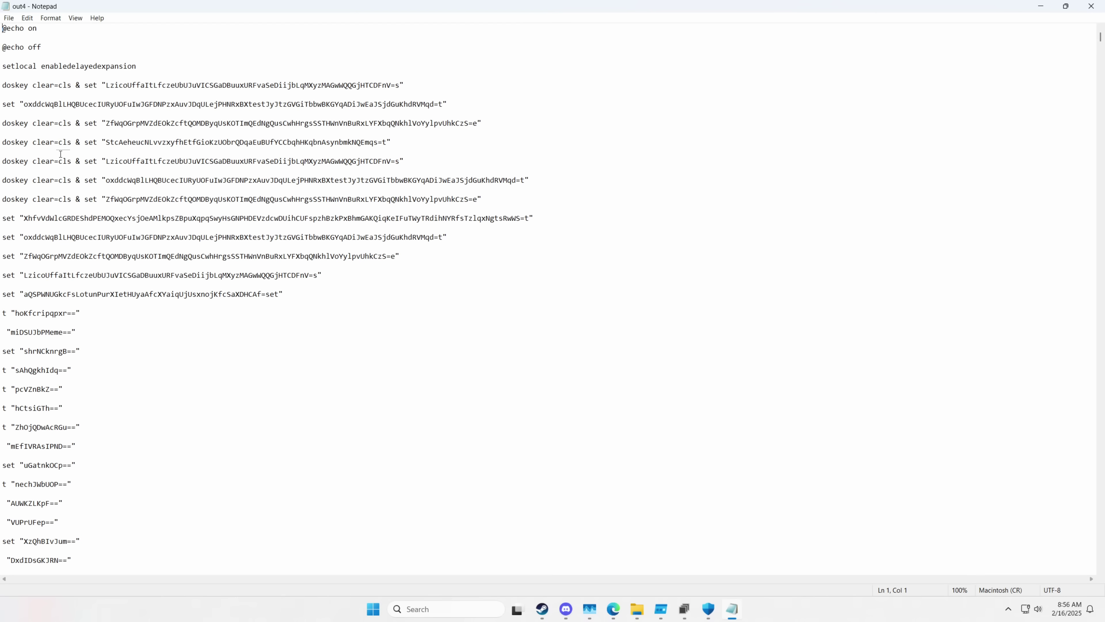
Examine the out4 script in Notepad from its opening variable definitions through the large encoded text block
{"action": "scroll", "coordinate": [87, 248], "scroll_direction": "down", "scroll_amount": 10}
{"action": "scroll", "coordinate": [87, 247], "scroll_direction": "down", "scroll_amount": 15}
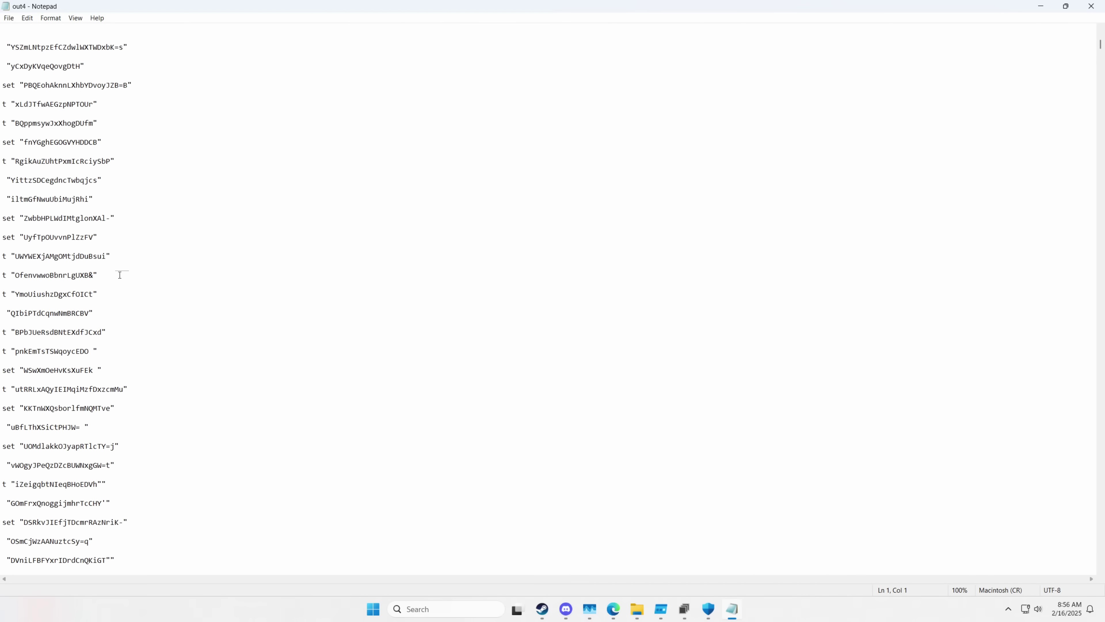
{"action": "scroll", "coordinate": [113, 288], "scroll_direction": "down", "scroll_amount": 1}
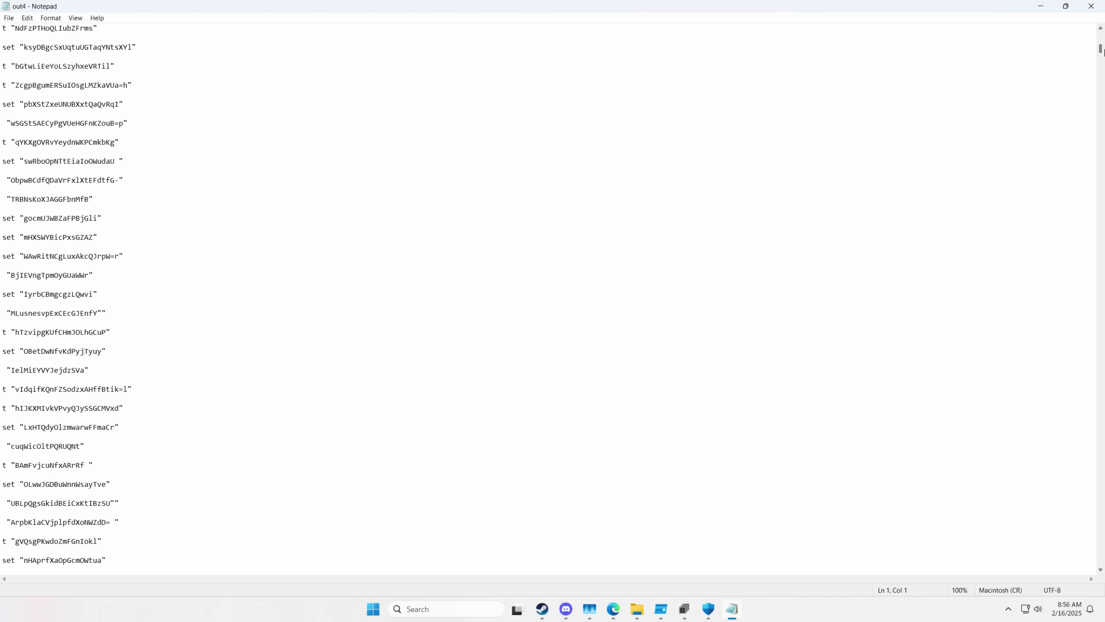
{"action": "left_click_drag", "start_coordinate": [1099, 55], "coordinate": [1099, 257]}
{"action": "left_click", "coordinate": [567, 408]}
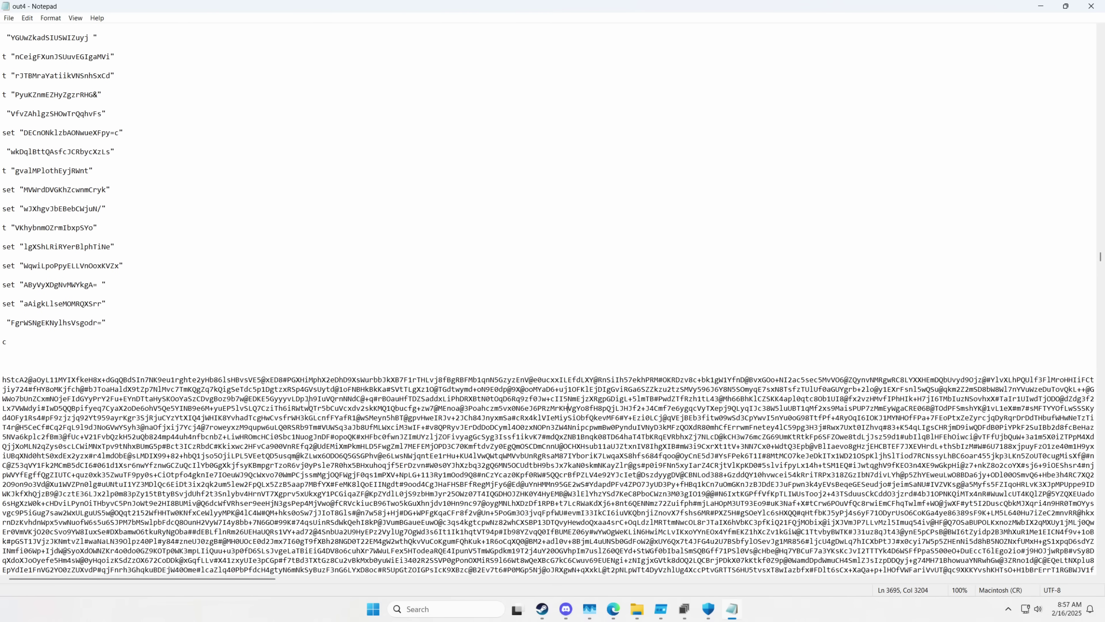
{"action": "scroll", "coordinate": [308, 402], "scroll_direction": "down", "scroll_amount": 10}
{"action": "left_click_drag", "start_coordinate": [436, 264], "coordinate": [435, 370]}
{"action": "left_click", "coordinate": [435, 395]}
{"action": "scroll", "coordinate": [435, 395], "scroll_direction": "down", "scroll_amount": 4}
{"action": "scroll", "coordinate": [436, 395], "scroll_direction": "down", "scroll_amount": 10}
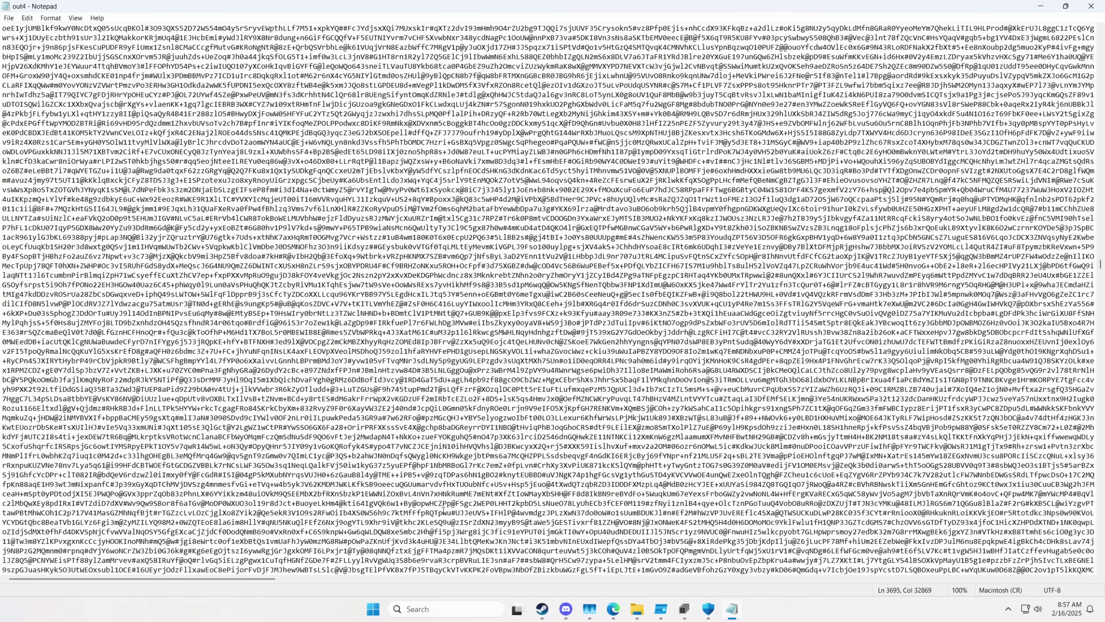
Open Registry Editor and view the $nya-config key and its pid subkey under HKEY_LOCAL_MACHINE\SOFTWARE
{"action": "left_click", "coordinate": [435, 609]}
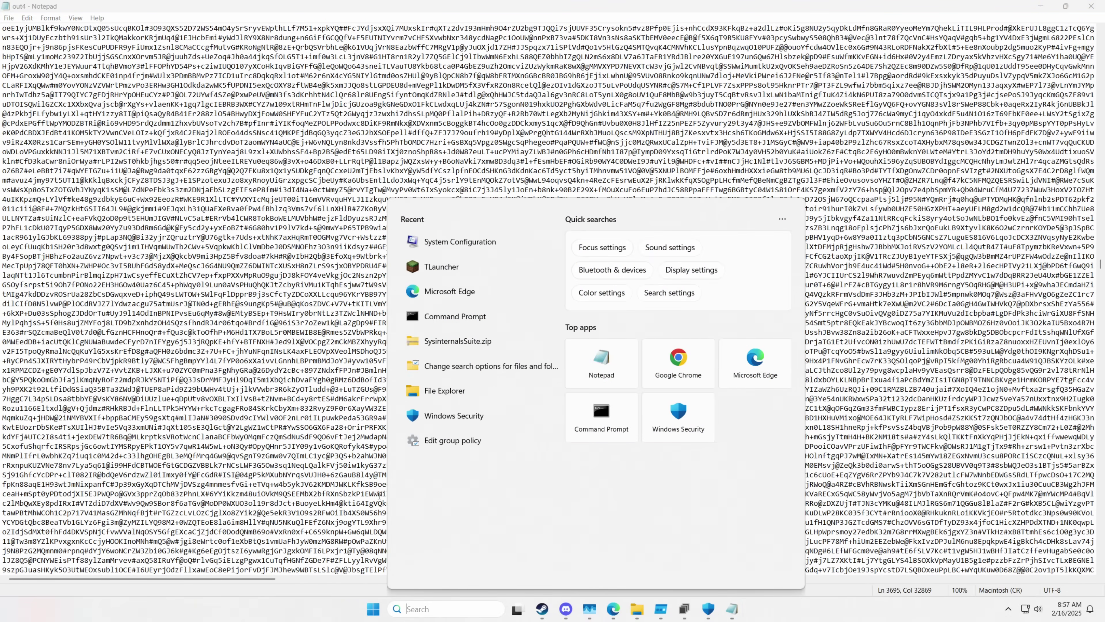
{"action": "type", "text": "reged"}
{"action": "left_click", "coordinate": [474, 286]}
{"action": "left_click", "coordinate": [497, 389]}
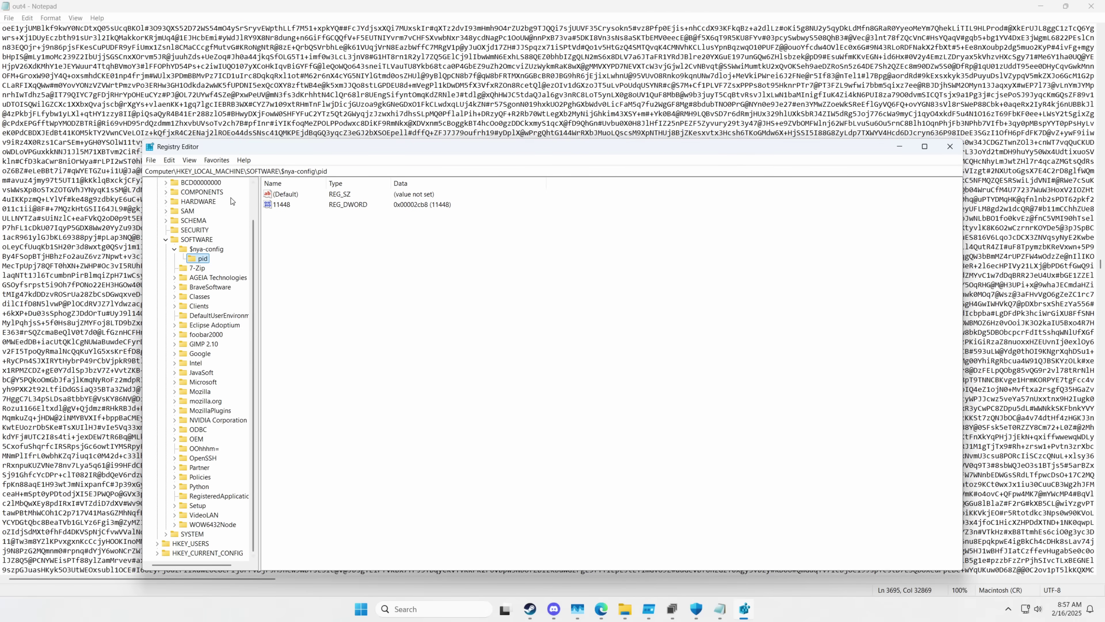
{"action": "left_click", "coordinate": [196, 249]}
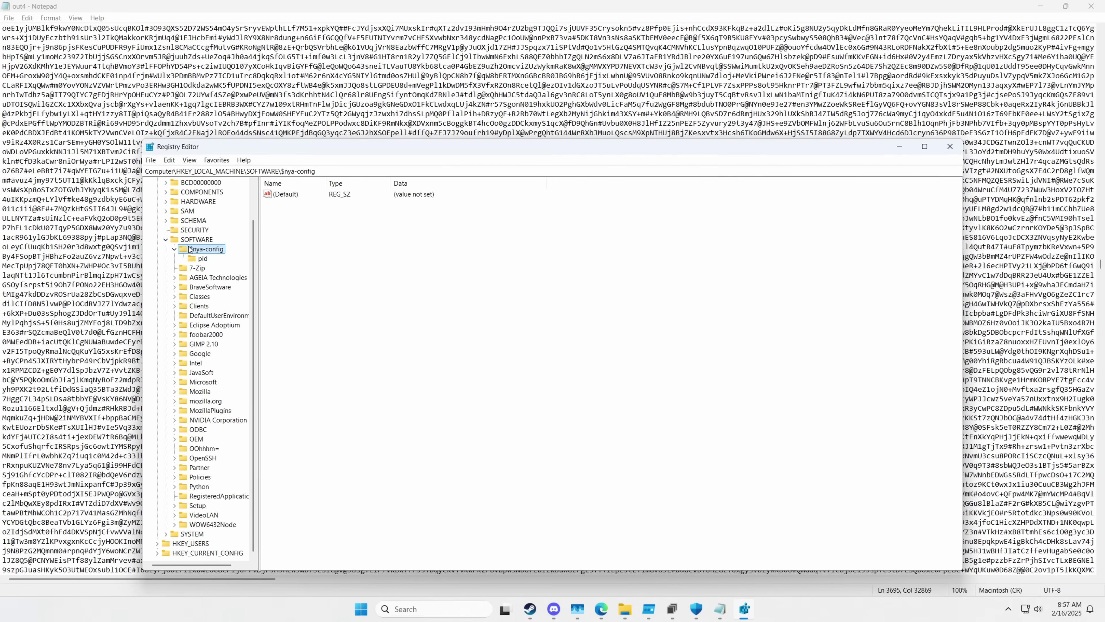
{"action": "left_click", "coordinate": [203, 260]}
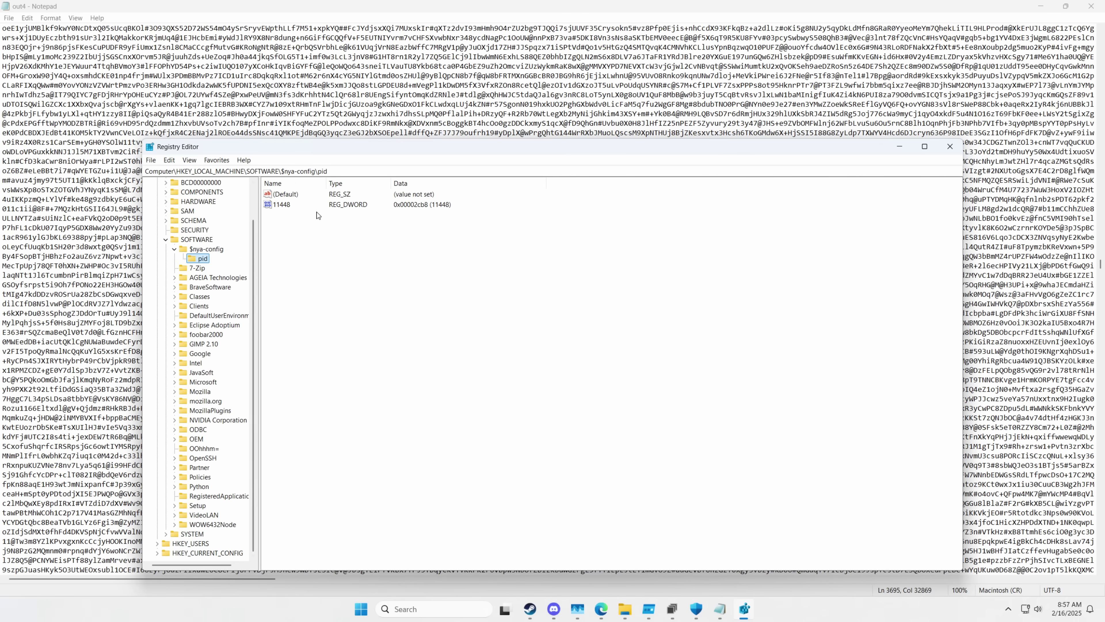
Inspect the string values stored in the OOhhhm= key under HKEY_LOCAL_MACHINE\SOFTWARE
{"action": "left_click", "coordinate": [203, 448]}
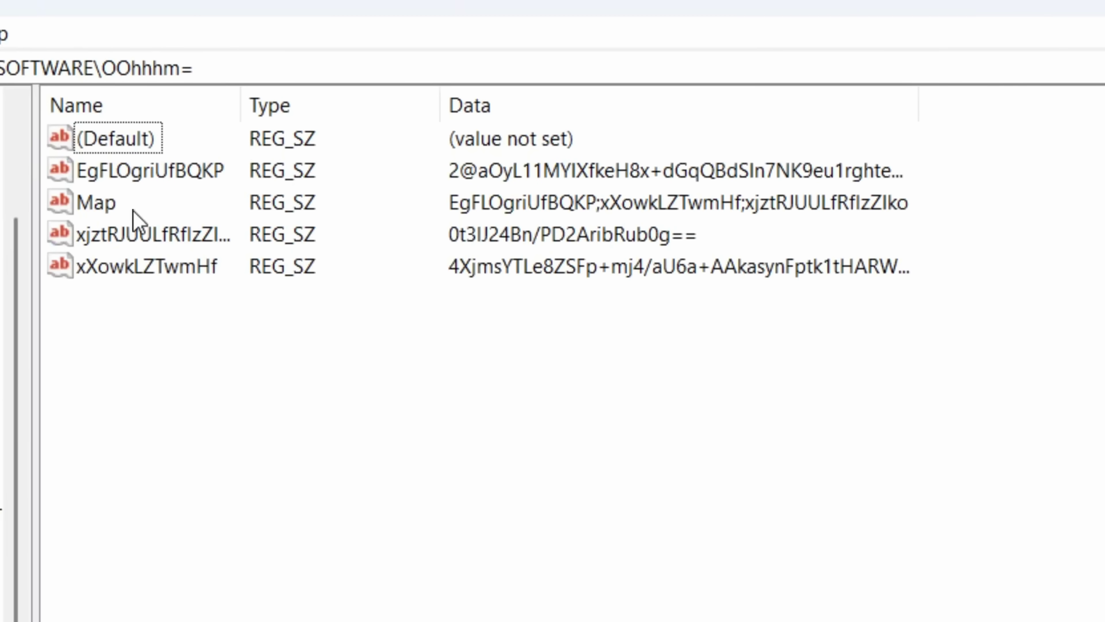
{"action": "left_click", "coordinate": [64, 201]}
{"action": "left_click", "coordinate": [61, 234]}
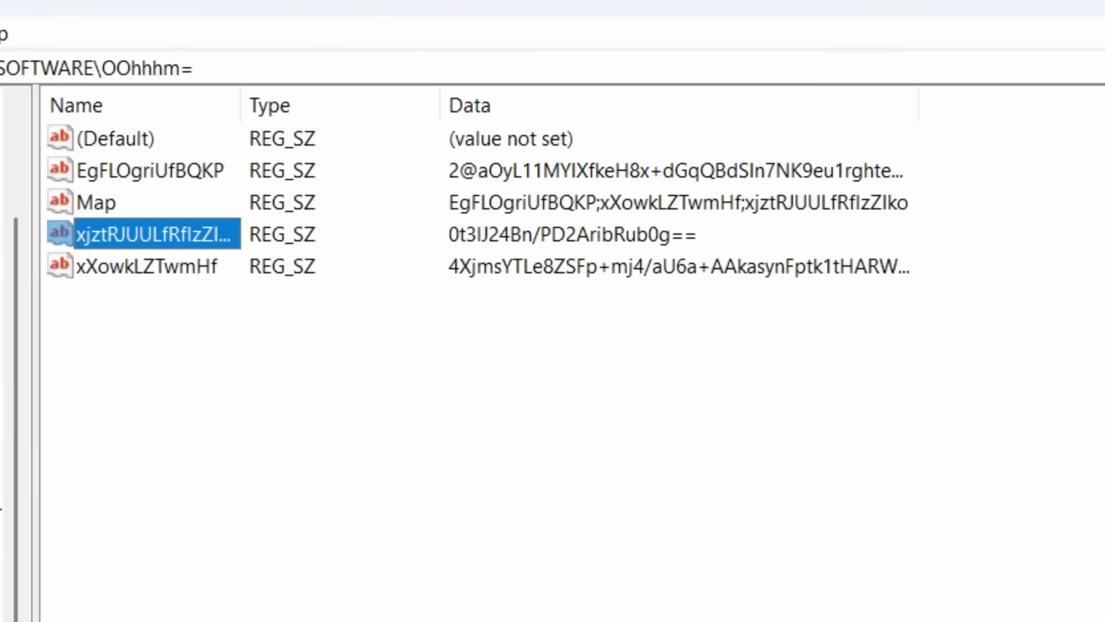
{"action": "left_click", "coordinate": [1001, 605]}
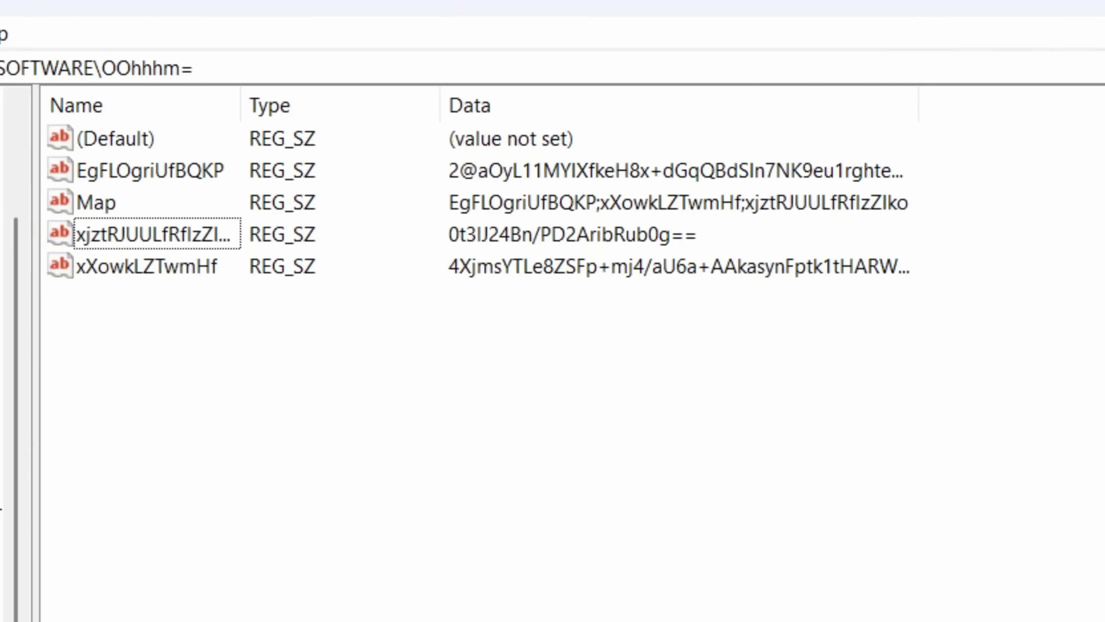
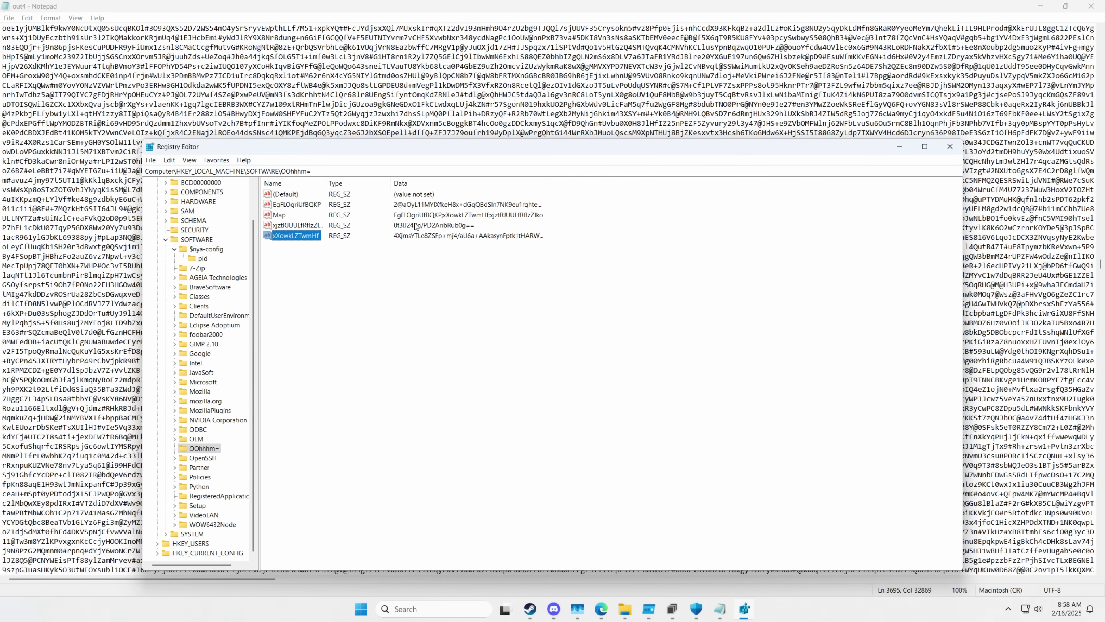
{"action": "left_click", "coordinate": [404, 225]}
Minimise Registry Editor and close the out4 file in Notepad
{"action": "left_click_drag", "start_coordinate": [424, 150], "coordinate": [469, 88]}
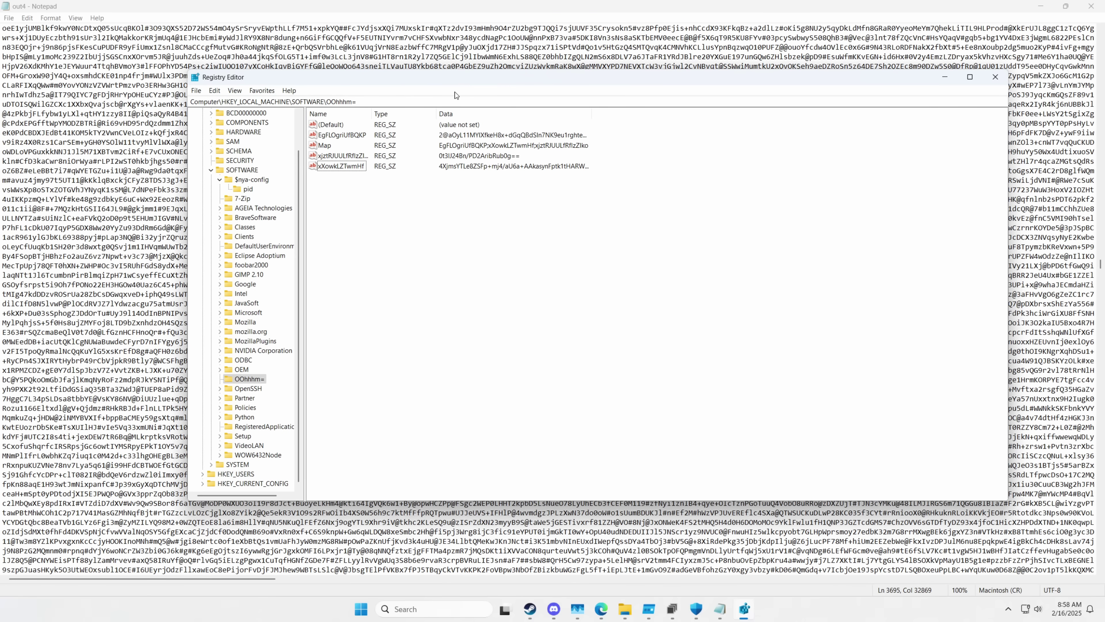
{"action": "left_click", "coordinate": [944, 77]}
{"action": "left_click_drag", "start_coordinate": [766, 6], "coordinate": [773, 351]}
{"action": "left_click", "coordinate": [876, 343]}
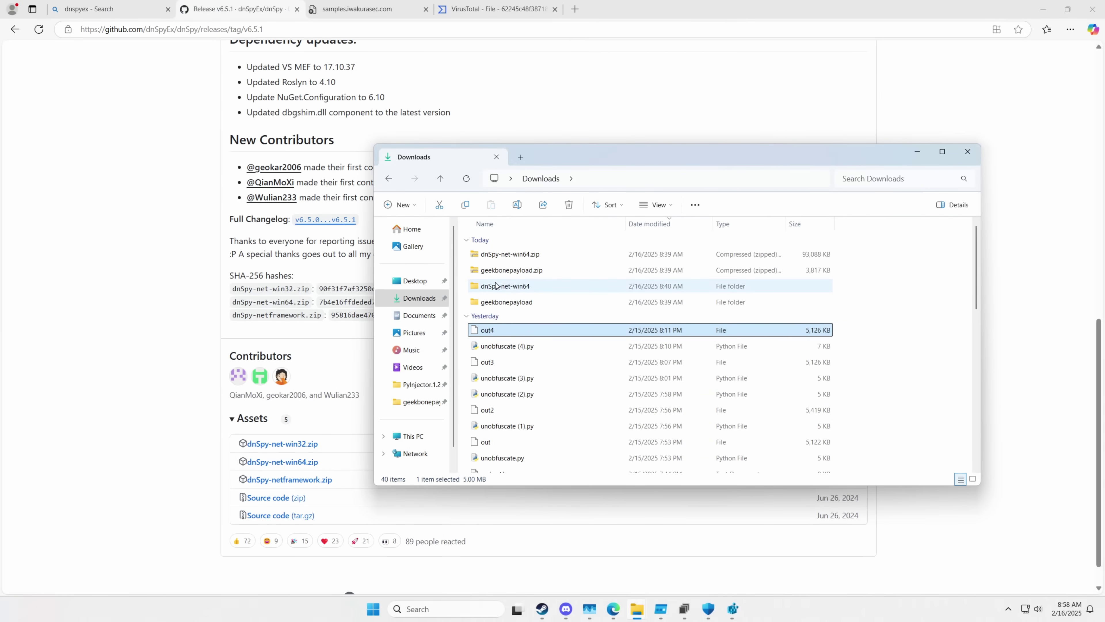
Open the geekbonepayload folder in Downloads and go through part_0.bin, part_1.bin and part_2.bin
{"action": "double_click", "coordinate": [509, 302]}
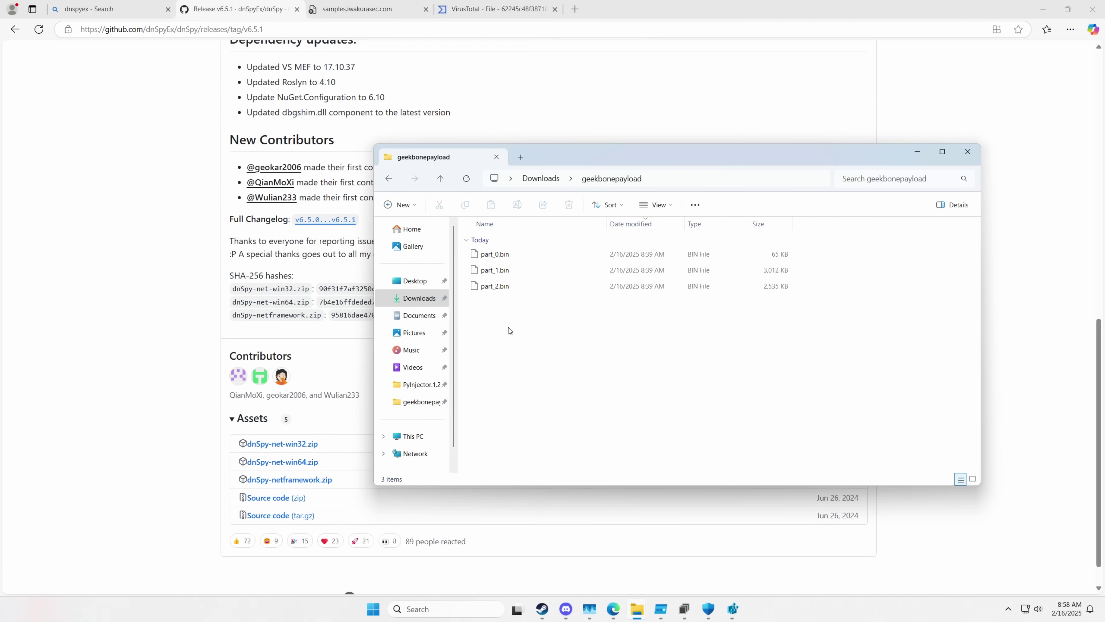
{"action": "left_click", "coordinate": [495, 254]}
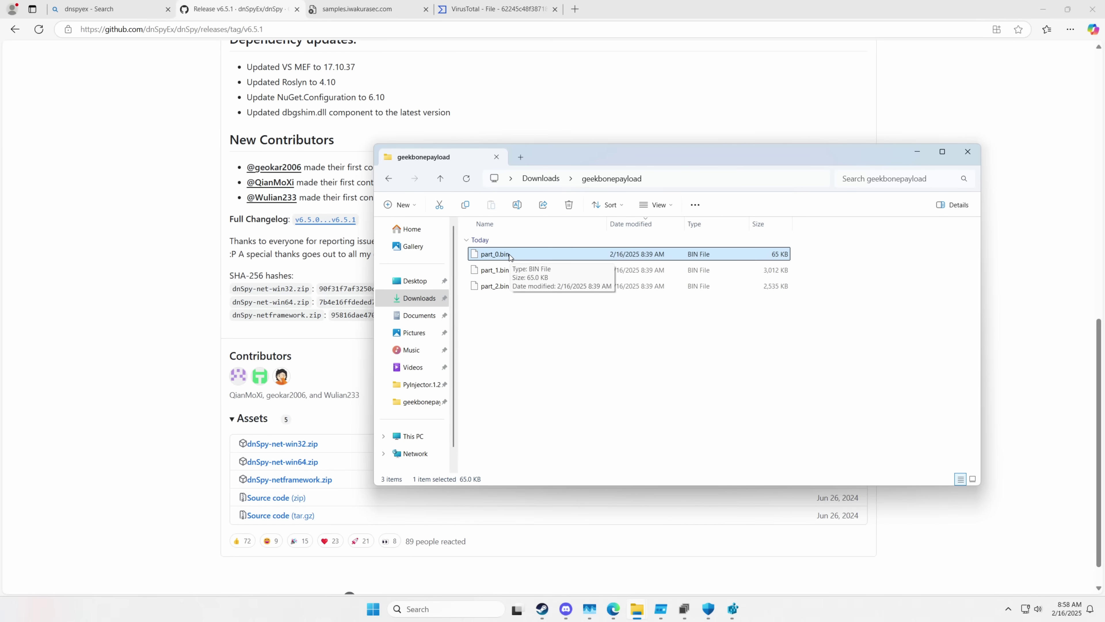
{"action": "left_click", "coordinate": [505, 269]}
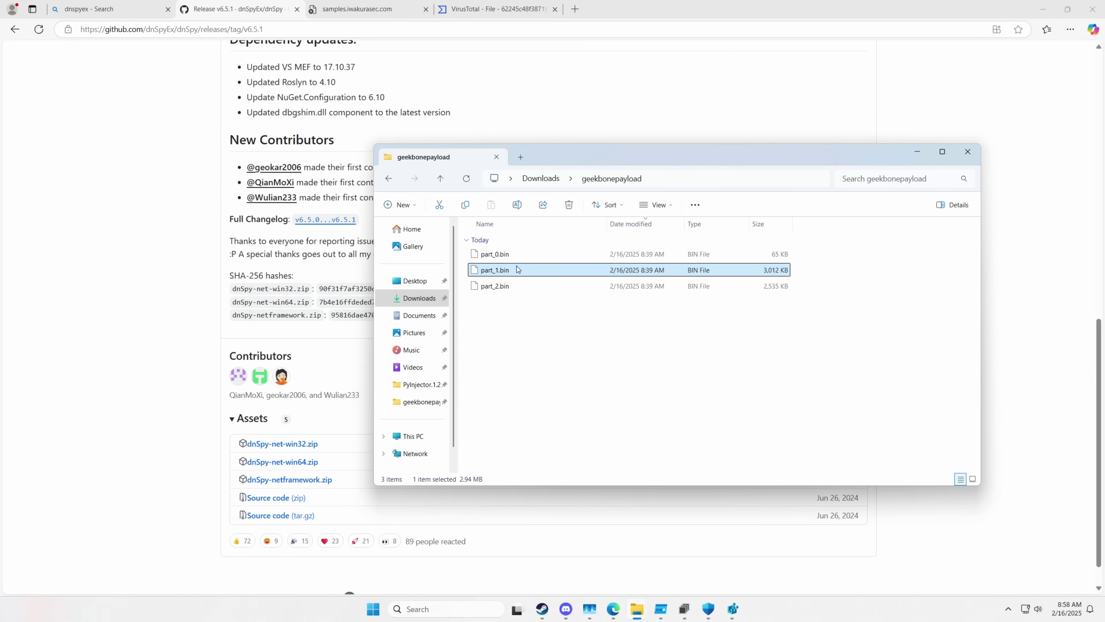
{"action": "left_click", "coordinate": [503, 284]}
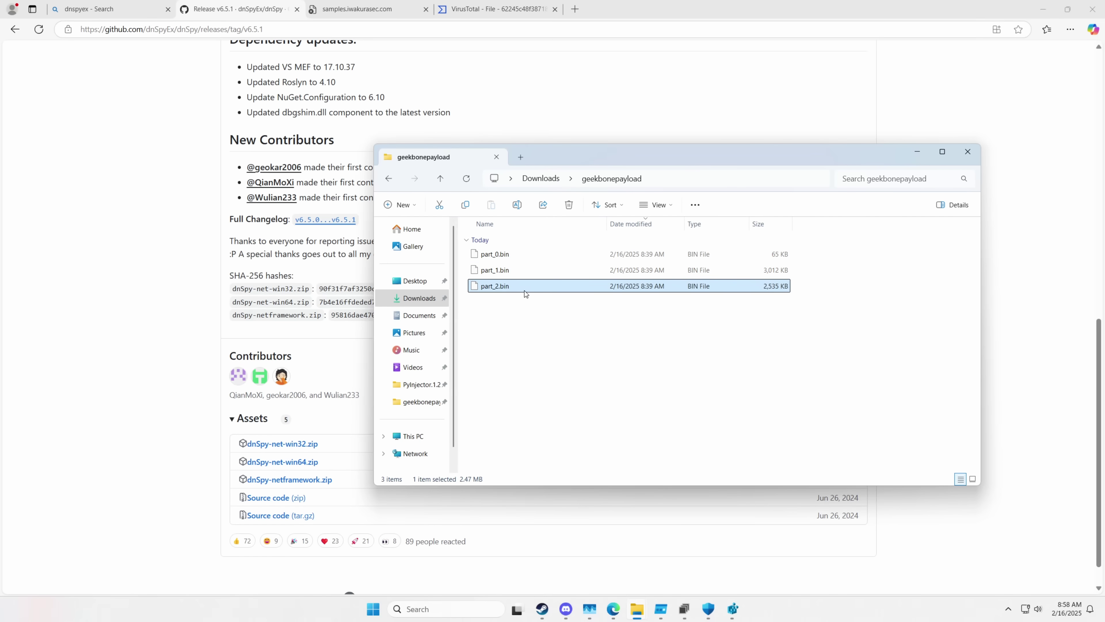
Switch to dnSpy and look over the obfuscated classes and methods of the loaded assembly
{"action": "left_click", "coordinate": [684, 607]}
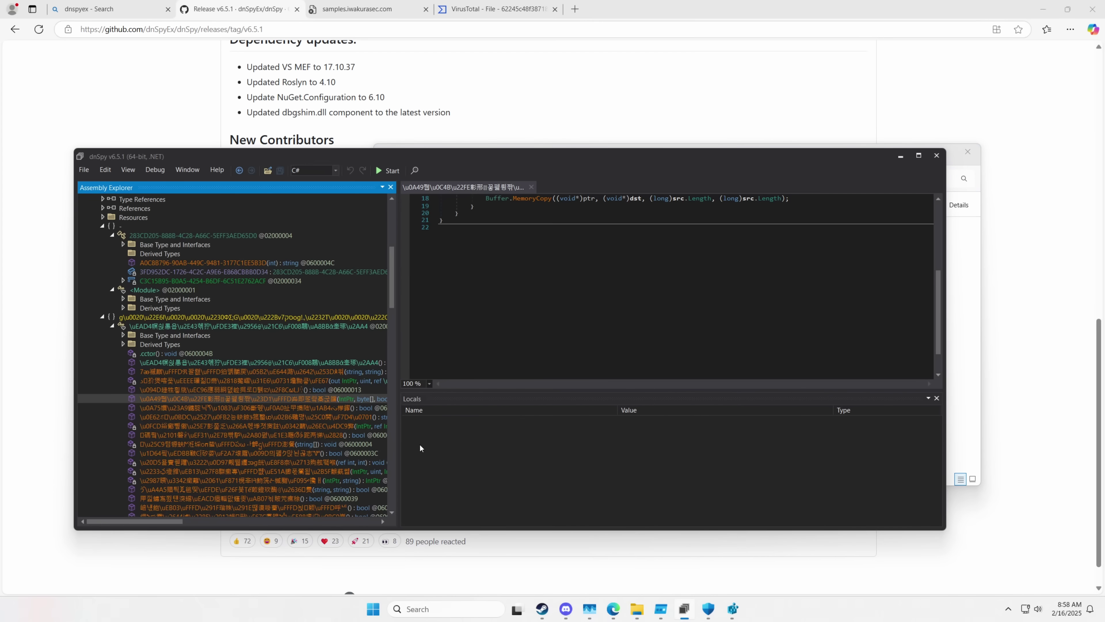
{"action": "scroll", "coordinate": [268, 341], "scroll_direction": "up", "scroll_amount": 4}
{"action": "scroll", "coordinate": [294, 326], "scroll_direction": "down", "scroll_amount": 5}
{"action": "left_click_drag", "start_coordinate": [485, 155], "coordinate": [536, 376]}
Return to VirusTotal's upload page in Edge and scan part_1.bin from the geekbonepayload folder
{"action": "left_click", "coordinate": [501, 8]}
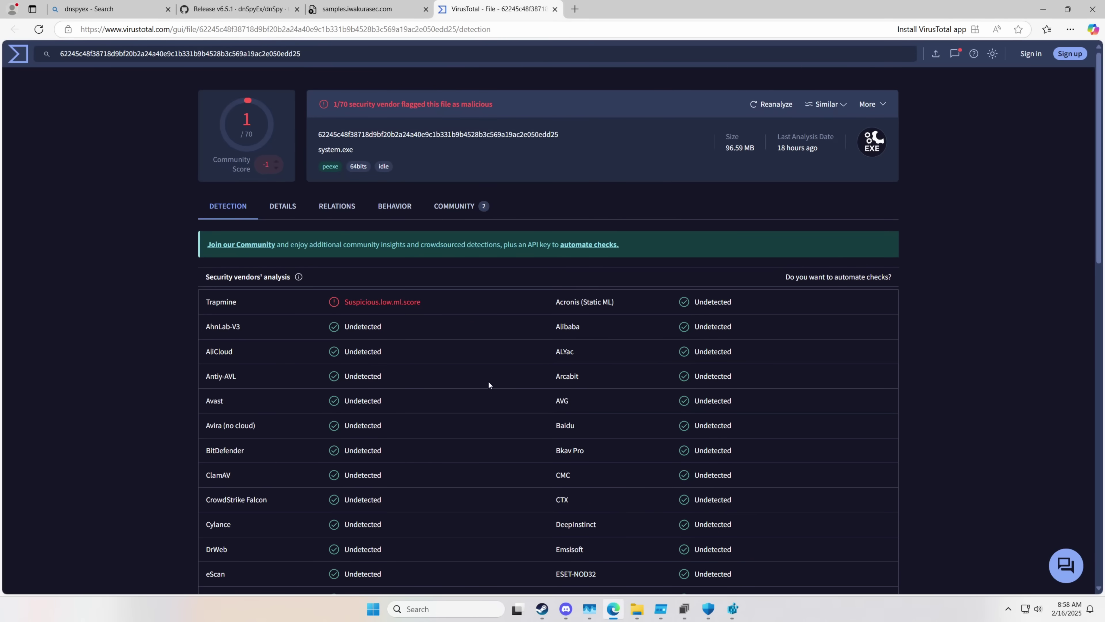
{"action": "left_click", "coordinate": [263, 245]}
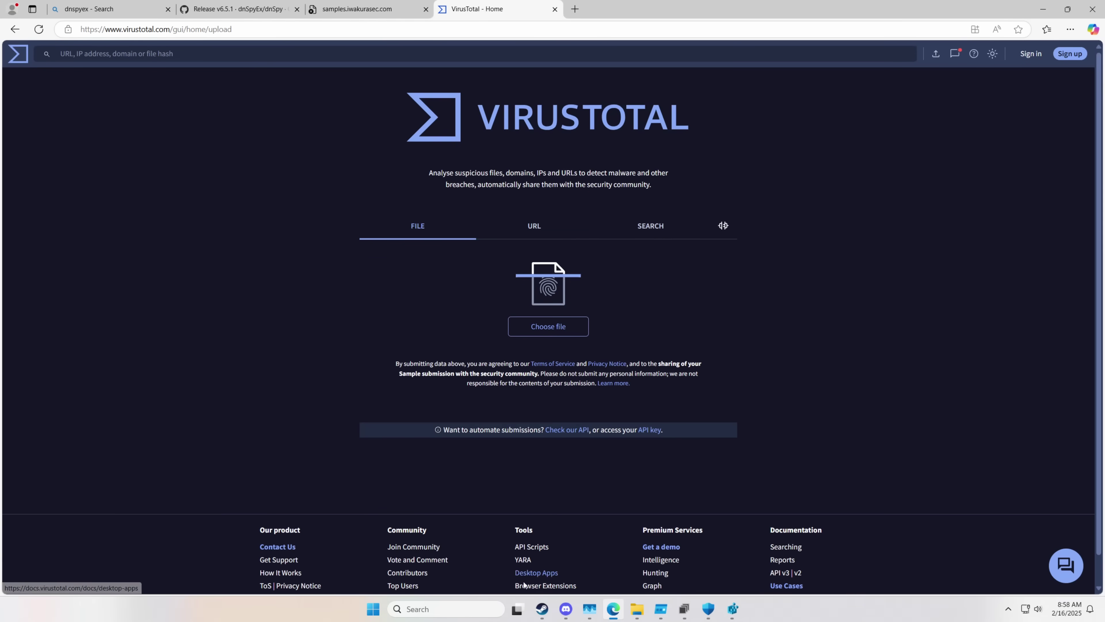
{"action": "mouse_move", "coordinate": [637, 608]}
{"action": "mouse_move", "coordinate": [576, 563]}
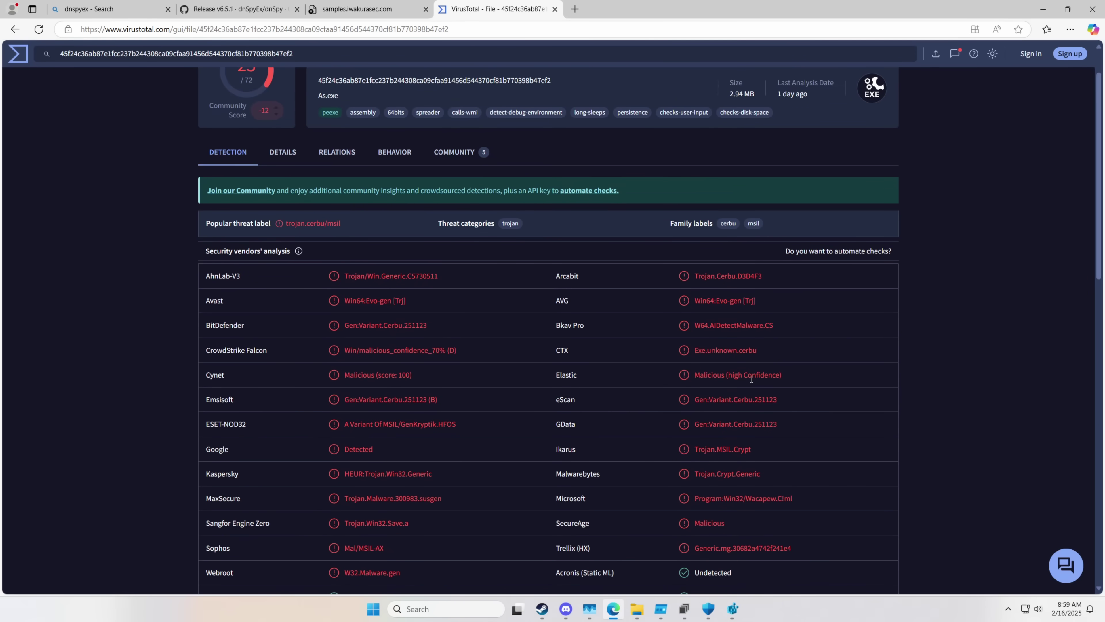
Return to VirusTotal's upload page and scan the svchost.bat script from the Downloads folder
{"action": "scroll", "coordinate": [291, 114], "scroll_direction": "up", "scroll_amount": 2}
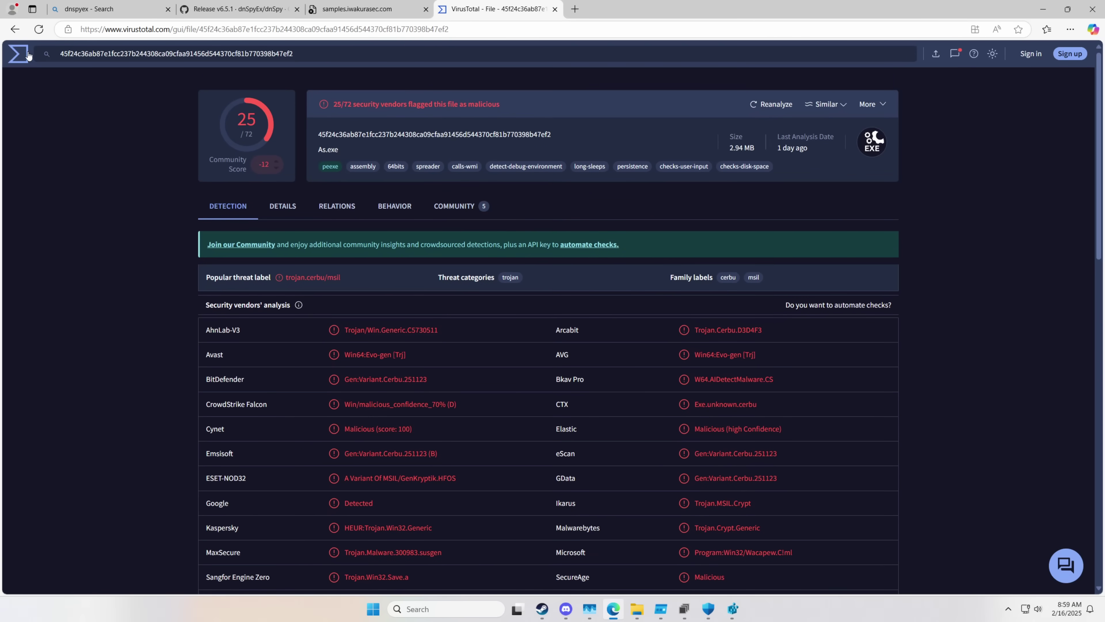
{"action": "left_click", "coordinate": [18, 54]}
{"action": "left_click", "coordinate": [581, 333]}
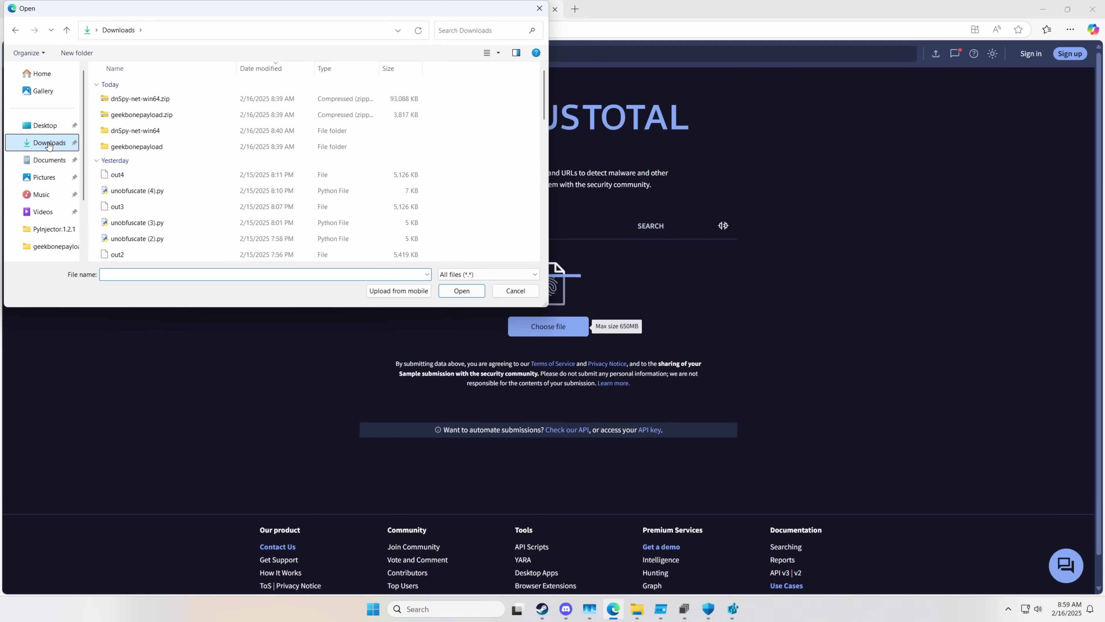
{"action": "scroll", "coordinate": [201, 174], "scroll_direction": "down", "scroll_amount": 3}
{"action": "double_click", "coordinate": [173, 205]}
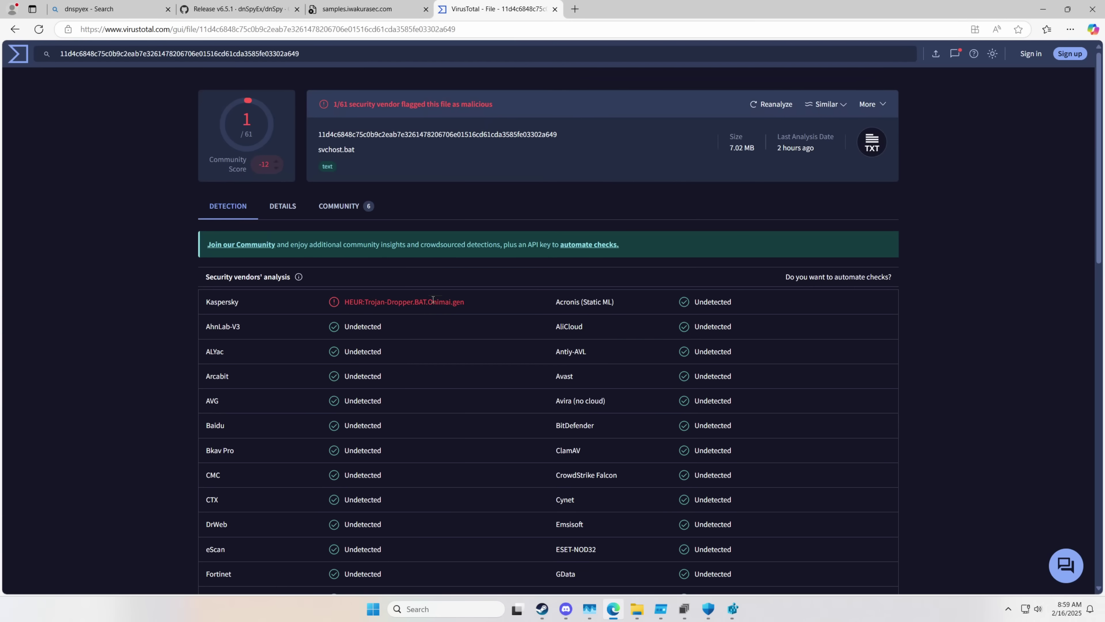
Select the word Onimai in Kaspersky's detection label for svchost.bat and search the web for it
{"action": "left_click_drag", "start_coordinate": [345, 304], "coordinate": [461, 309]}
{"action": "left_click", "coordinate": [341, 269]}
{"action": "left_click_drag", "start_coordinate": [365, 306], "coordinate": [418, 300]}
{"action": "left_click", "coordinate": [437, 301]}
{"action": "double_click", "coordinate": [437, 301]}
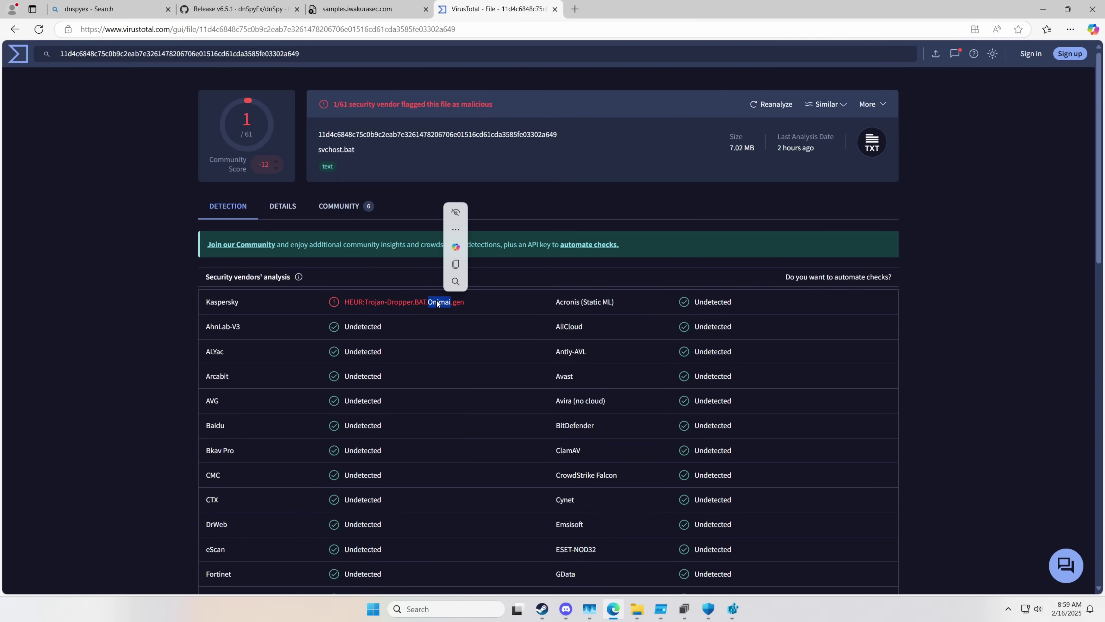
{"action": "right_click", "coordinate": [436, 301]}
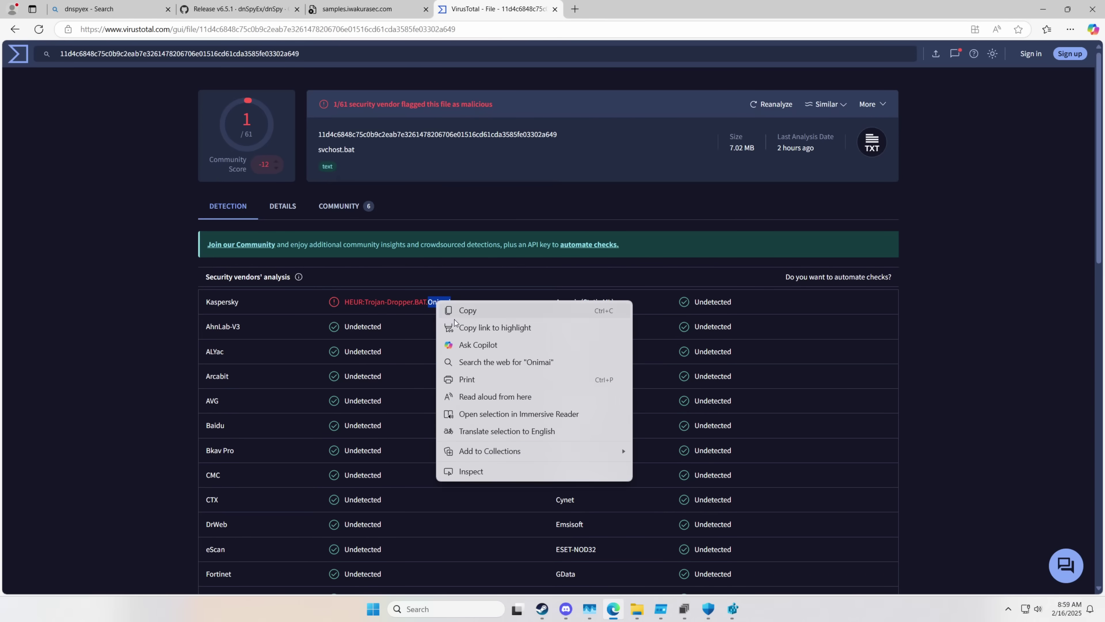
{"action": "left_click", "coordinate": [522, 366]}
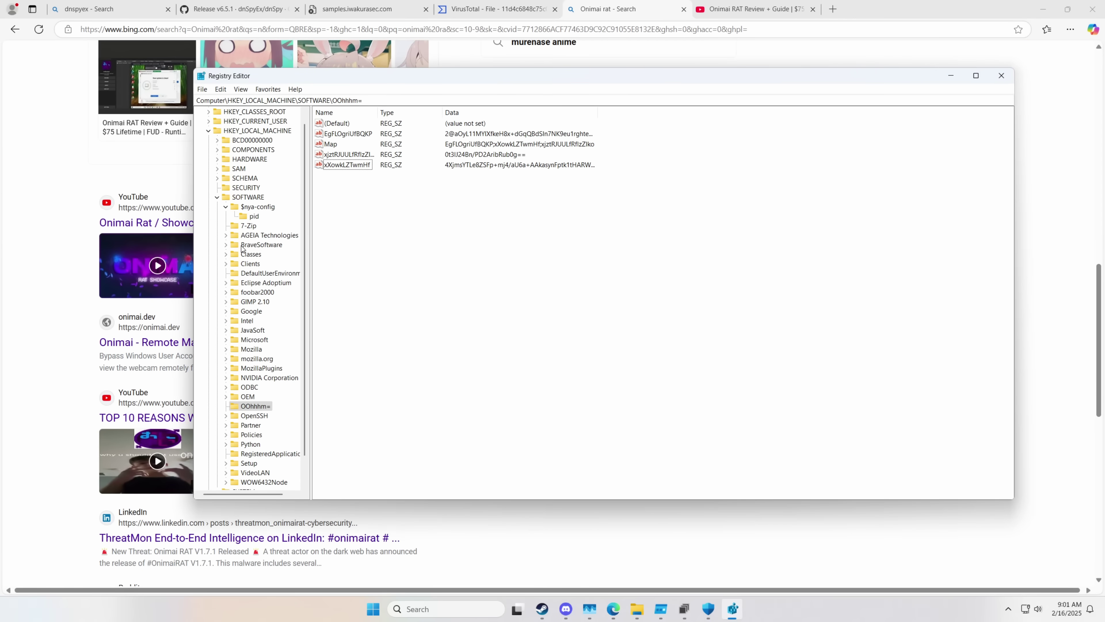
In Registry Editor, inspect the $nya-config and OOhhhm= keys under HKEY_LOCAL_MACHINE\SOFTWARE
{"action": "left_click", "coordinate": [261, 207]}
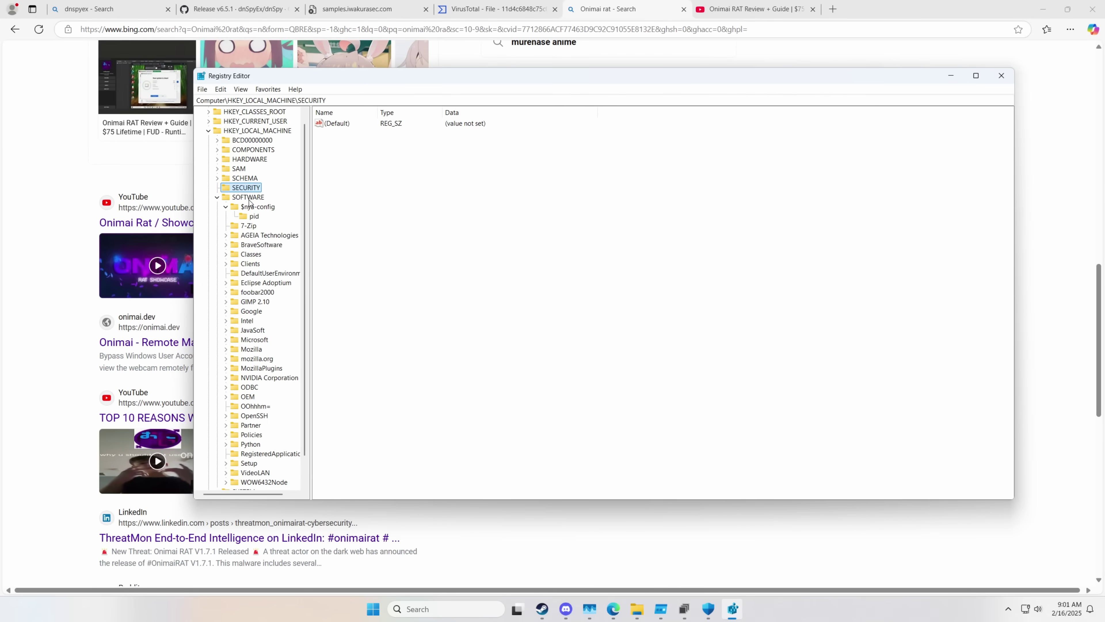
{"action": "left_click", "coordinate": [250, 407]}
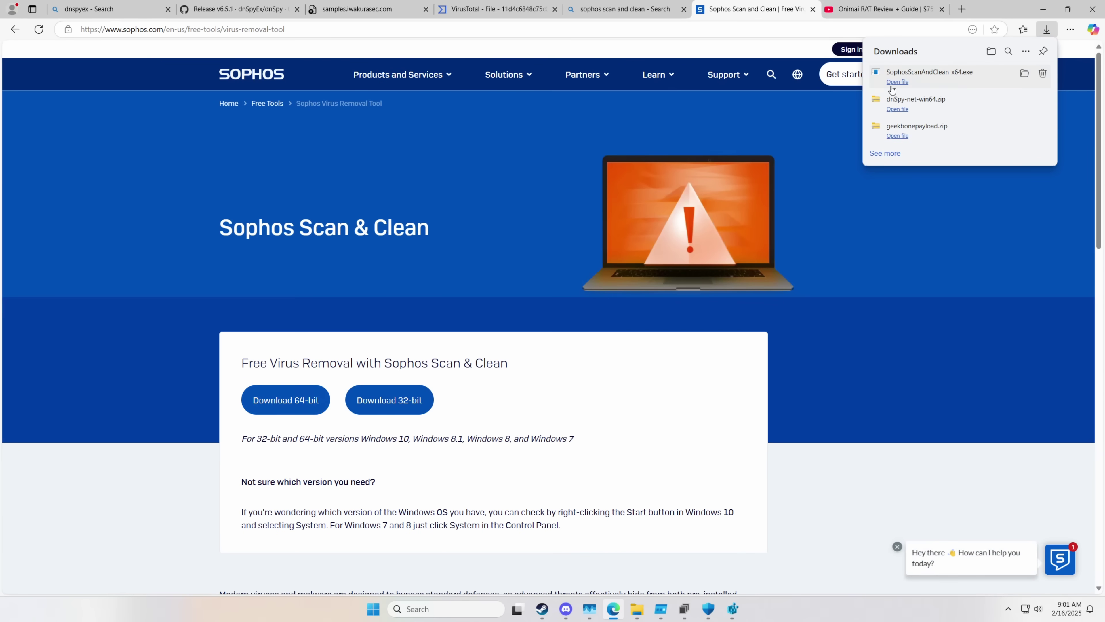
Run the downloaded SophosScanAndClean_x64.exe, review its detections and set the action for Discord's Update.exe to Ignore
{"action": "left_click", "coordinate": [934, 74]}
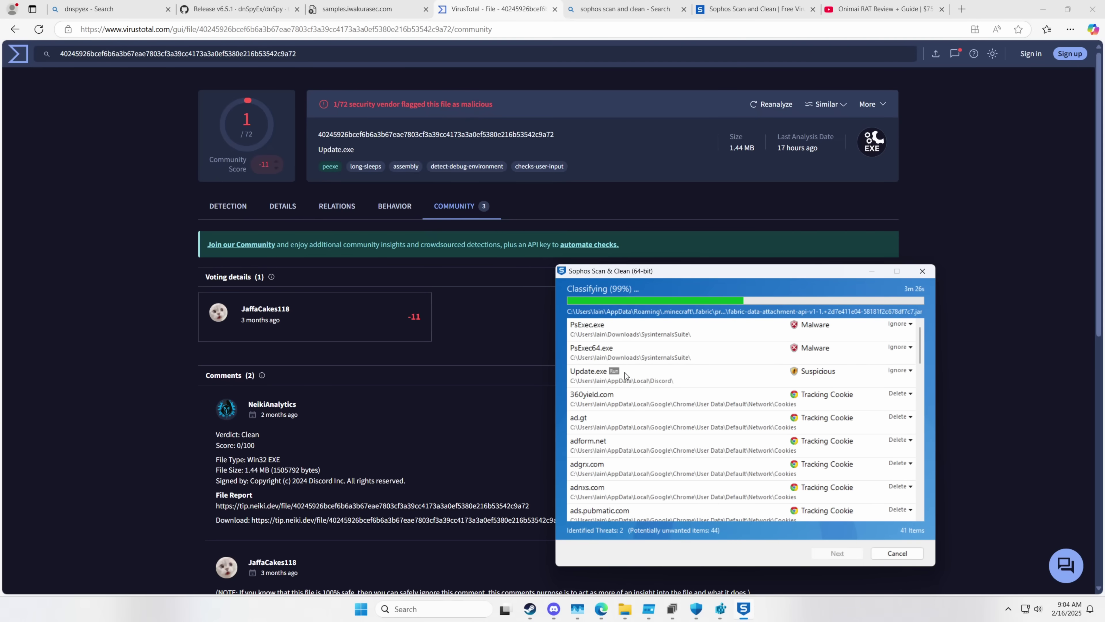
{"action": "scroll", "coordinate": [682, 385], "scroll_direction": "down", "scroll_amount": 8}
{"action": "scroll", "coordinate": [682, 386], "scroll_direction": "up", "scroll_amount": 8}
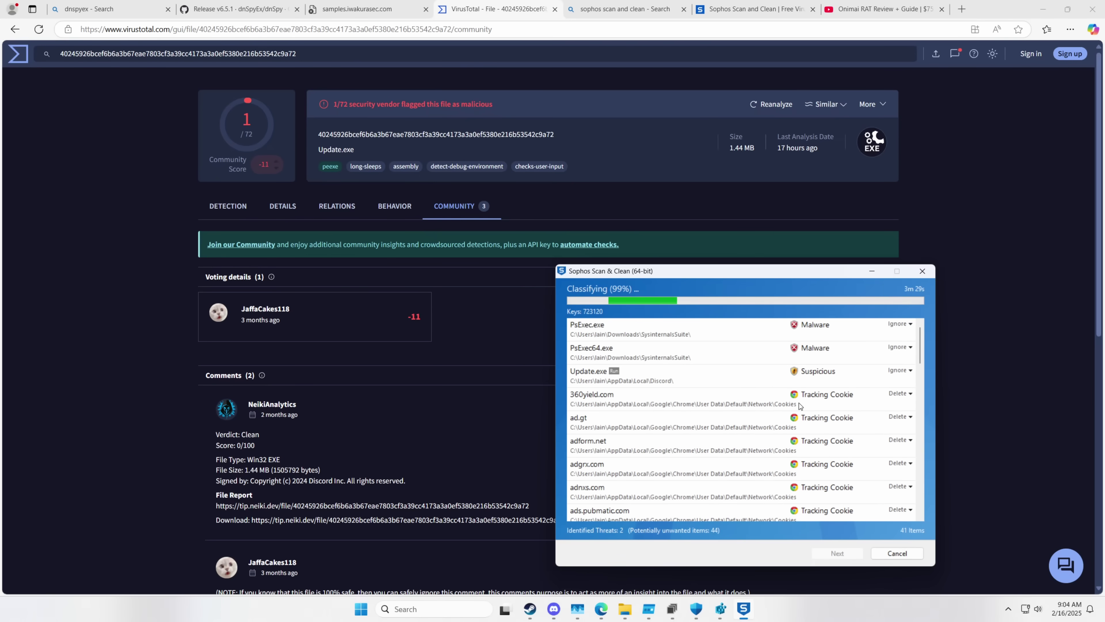
{"action": "left_click", "coordinate": [897, 370]}
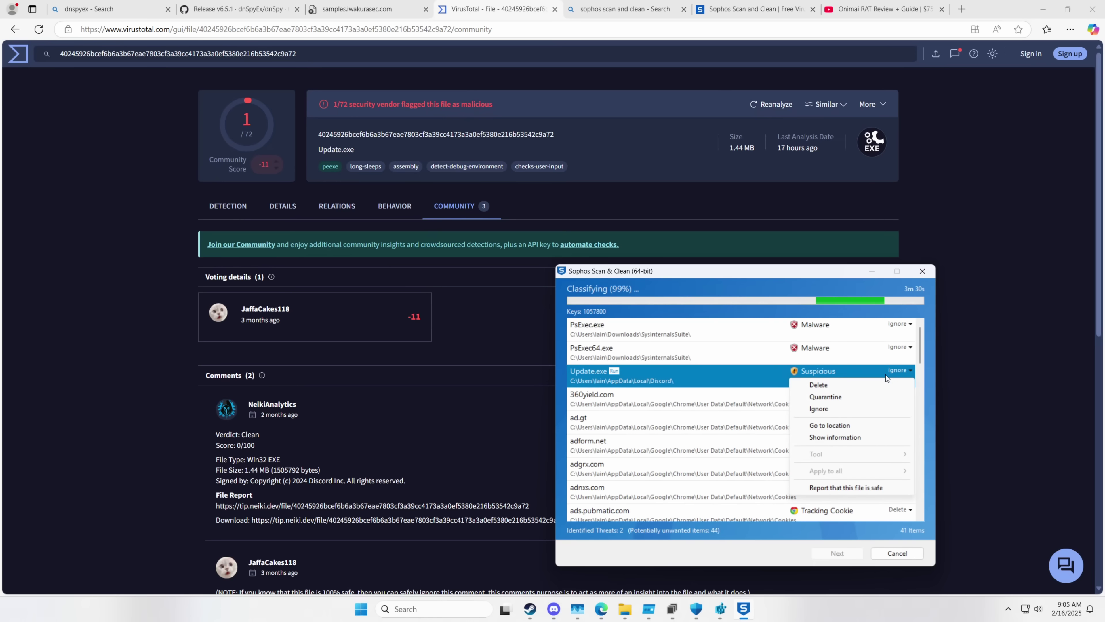
{"action": "left_click", "coordinate": [820, 408]}
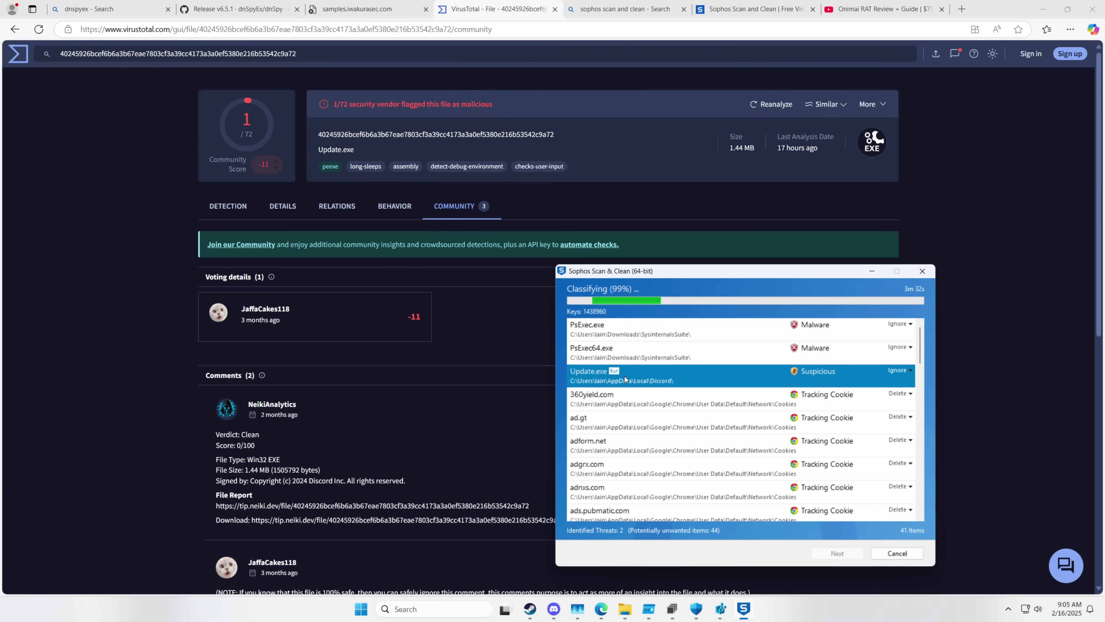
Bring up the Discord folder in File Explorer and load its Update.exe into dnSpy
{"action": "left_click", "coordinate": [625, 608]}
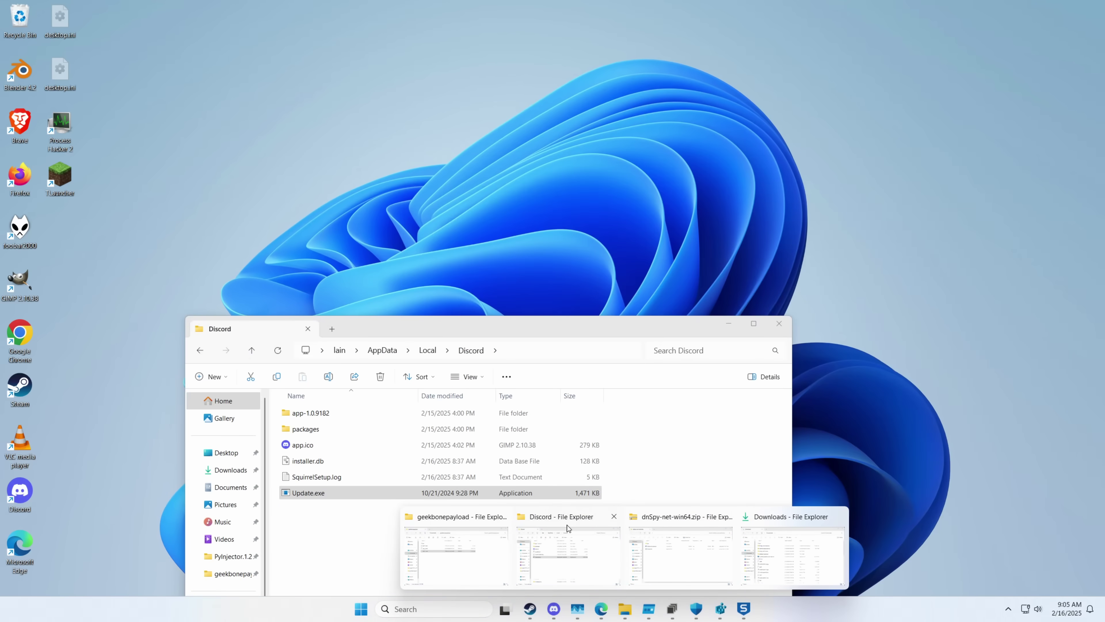
{"action": "left_click", "coordinate": [567, 525]}
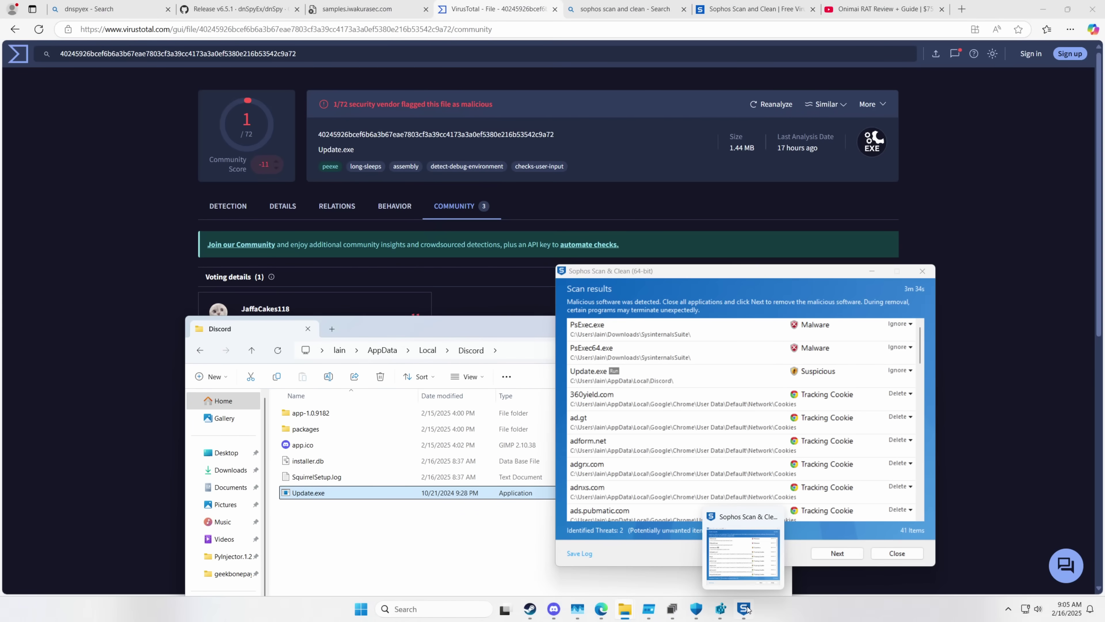
{"action": "left_click", "coordinate": [680, 606]}
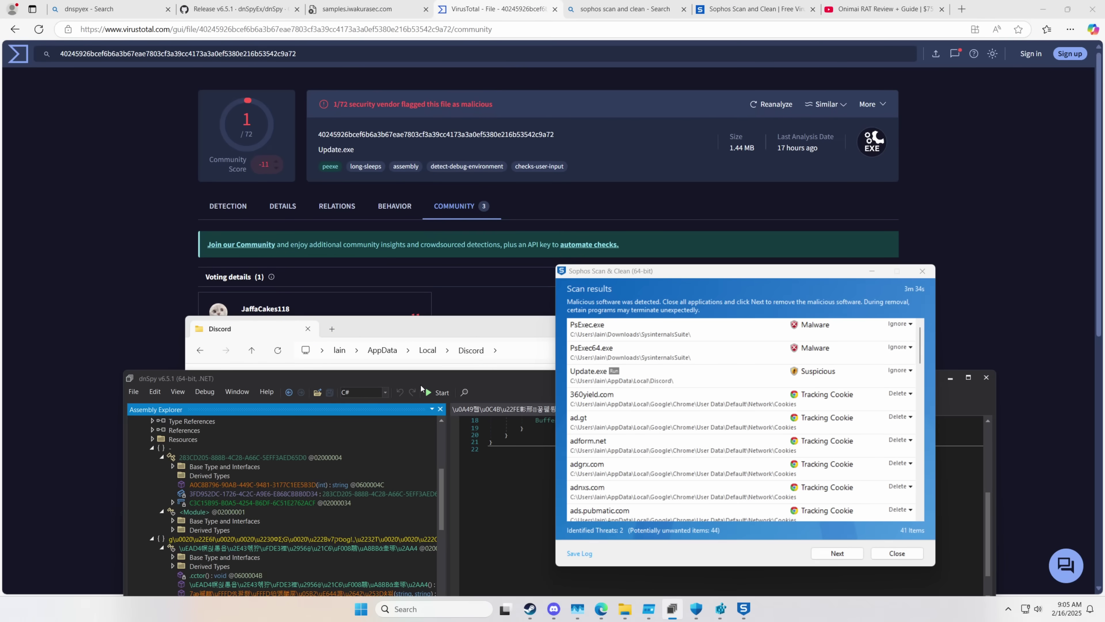
{"action": "left_click_drag", "start_coordinate": [462, 381], "coordinate": [735, 184]}
{"action": "left_click", "coordinate": [310, 492]}
{"action": "left_click_drag", "start_coordinate": [314, 483], "coordinate": [529, 230]}
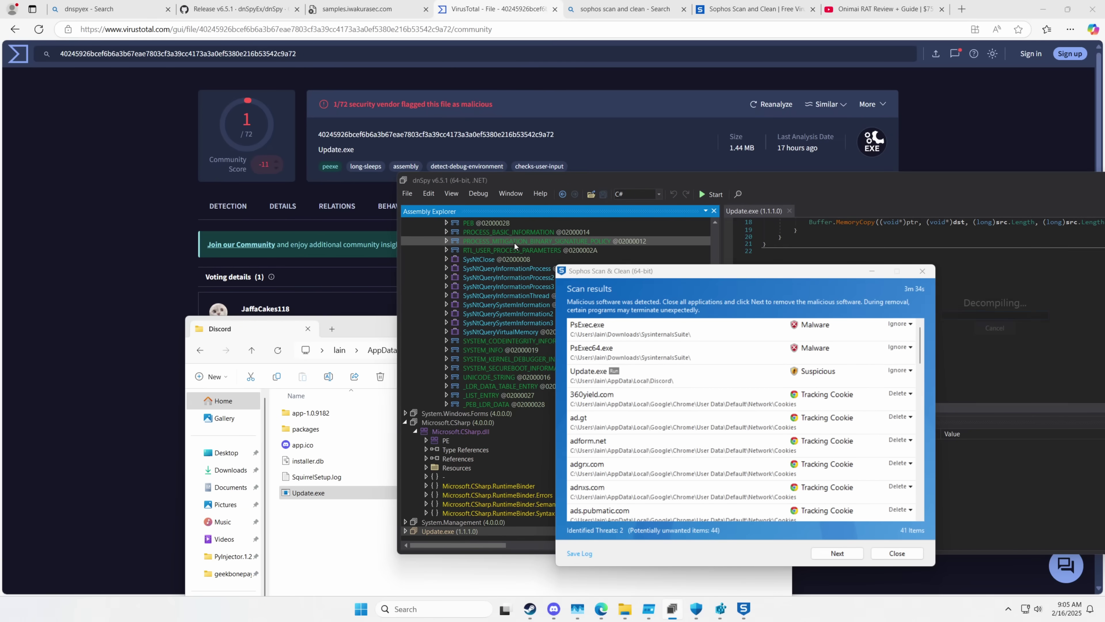
Move the Sophos scan results aside and examine Update.exe's assembly attributes and the loaded assemblies in dnSpy
{"action": "left_click", "coordinate": [690, 284]}
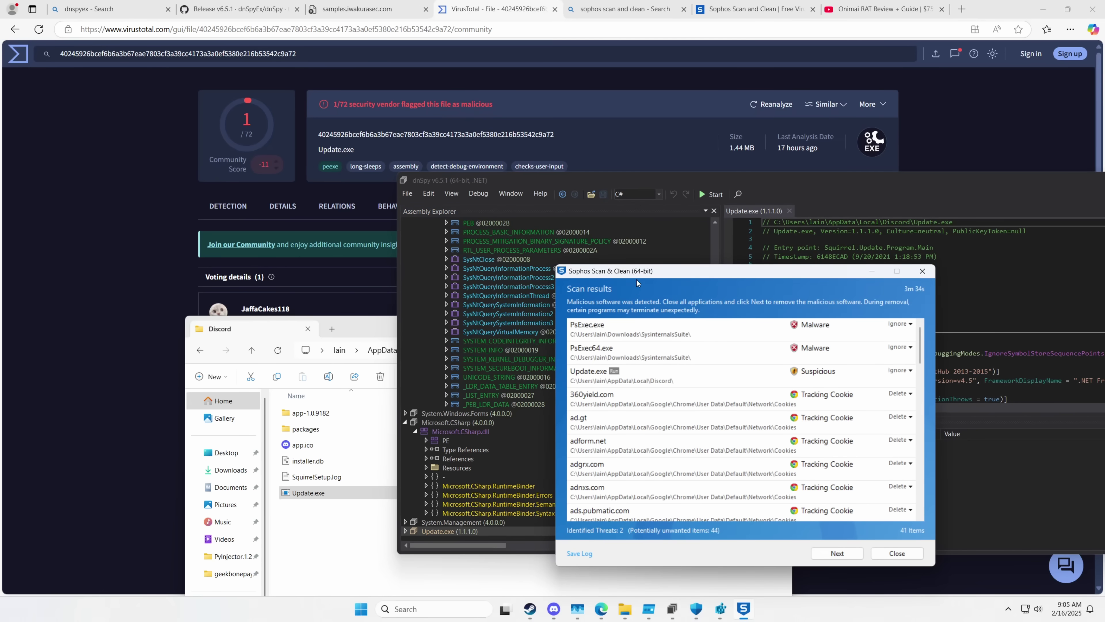
{"action": "left_click_drag", "start_coordinate": [597, 267], "coordinate": [79, 441]}
{"action": "scroll", "coordinate": [870, 381], "scroll_direction": "down", "scroll_amount": 2}
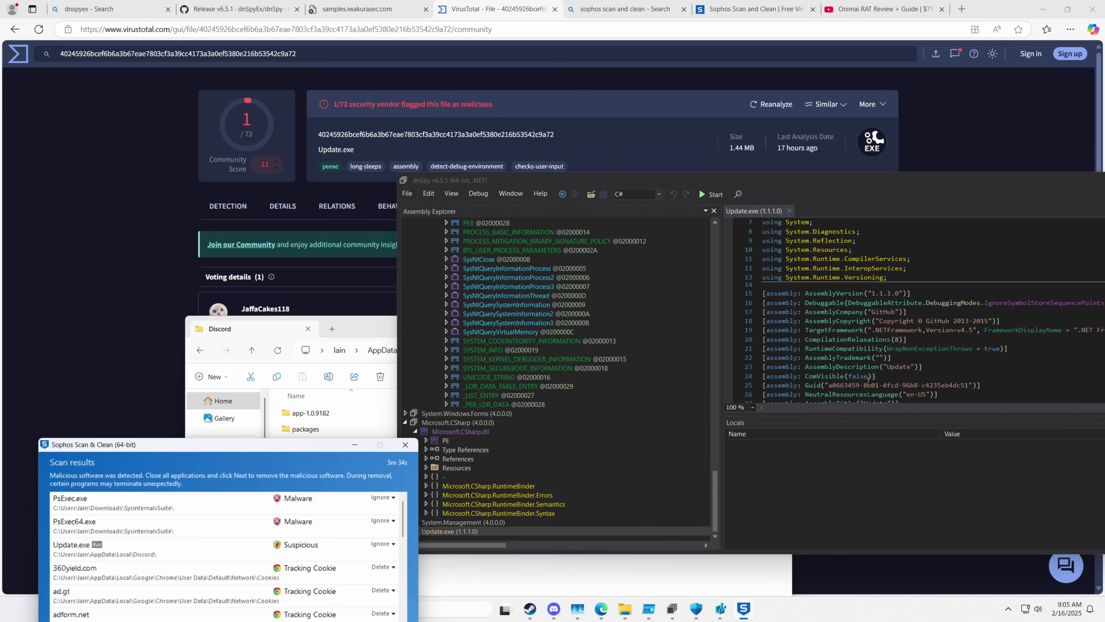
{"action": "scroll", "coordinate": [467, 329], "scroll_direction": "up", "scroll_amount": 6}
{"action": "scroll", "coordinate": [466, 327], "scroll_direction": "up", "scroll_amount": 10}
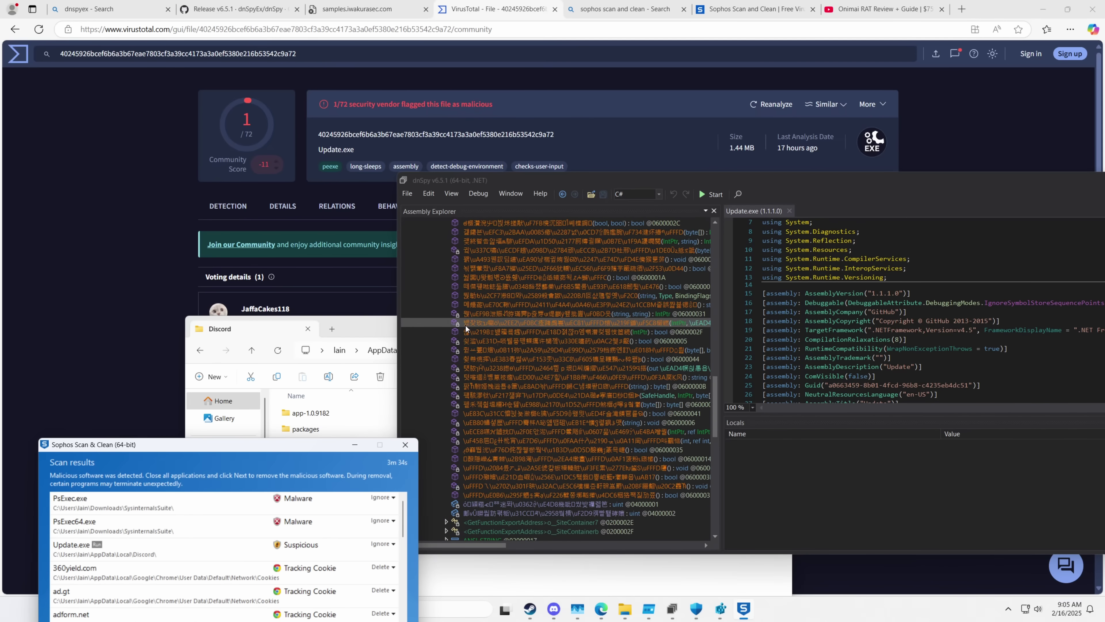
{"action": "scroll", "coordinate": [465, 326], "scroll_direction": "up", "scroll_amount": 5}
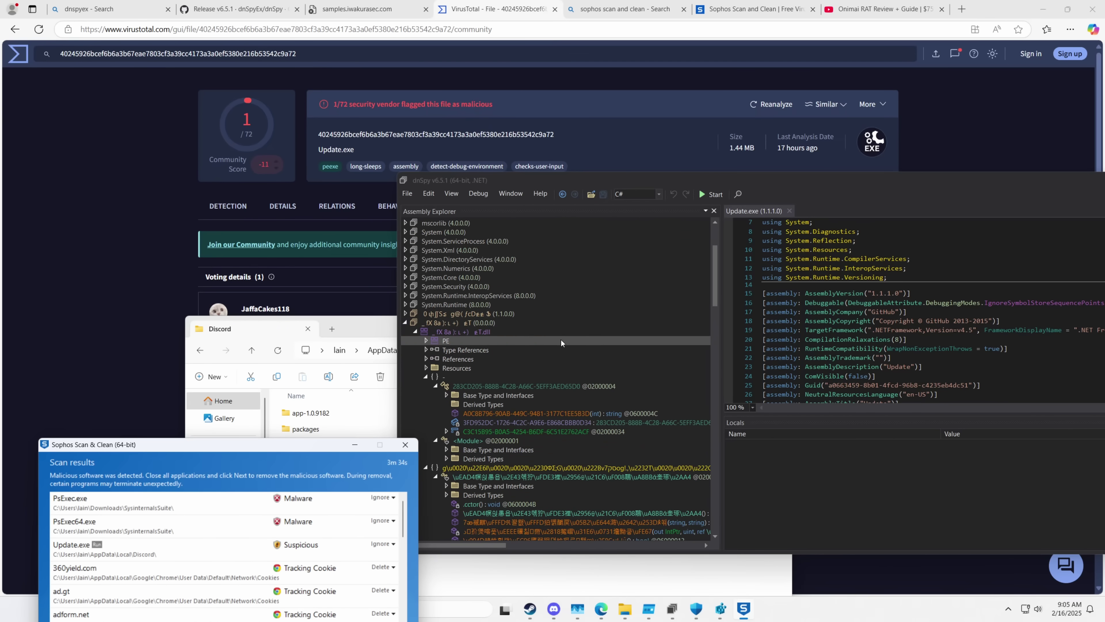